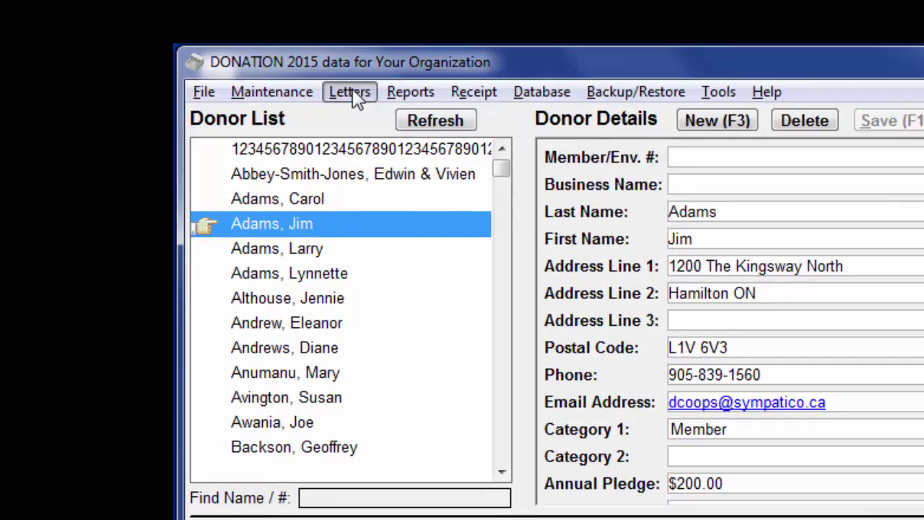
- Start a One Letter merge for the current donor, trying Gift in Kind Receipt before Donor information only
{"action": "left_click", "coordinate": [131, 36]}
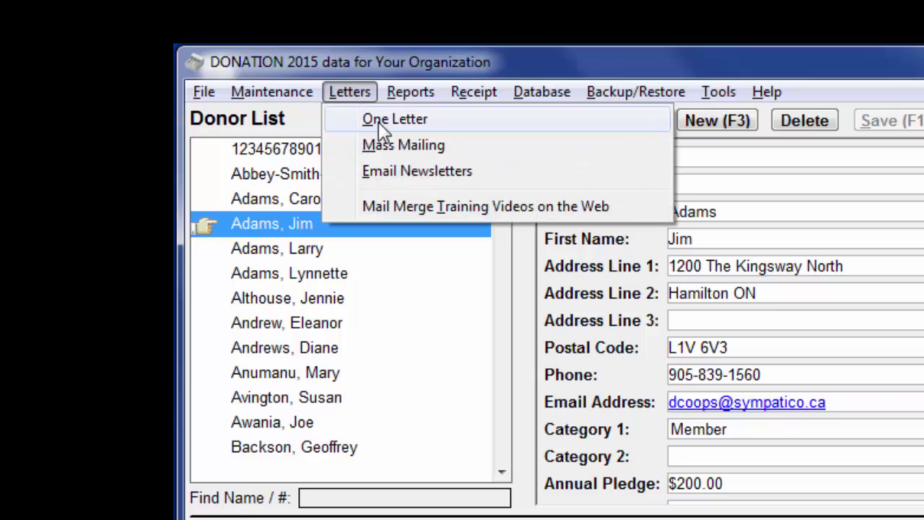
{"action": "left_click", "coordinate": [380, 122]}
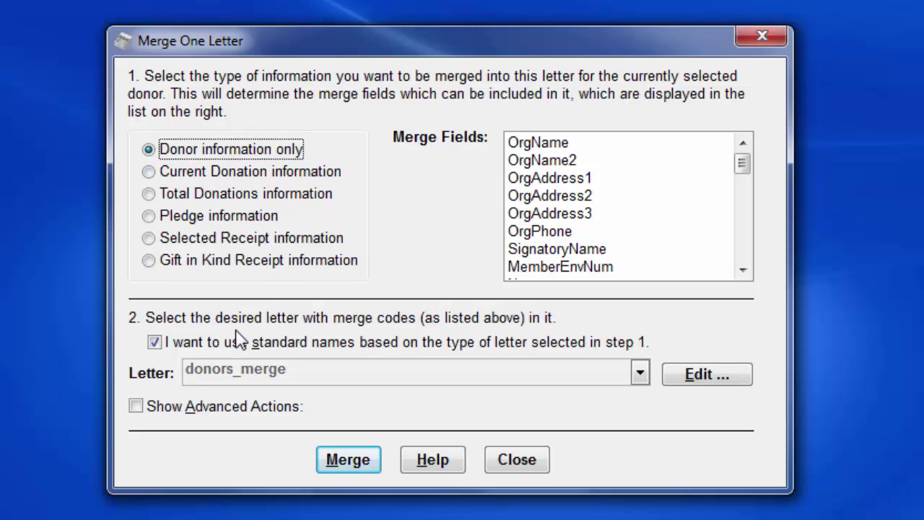
{"action": "left_click", "coordinate": [243, 264]}
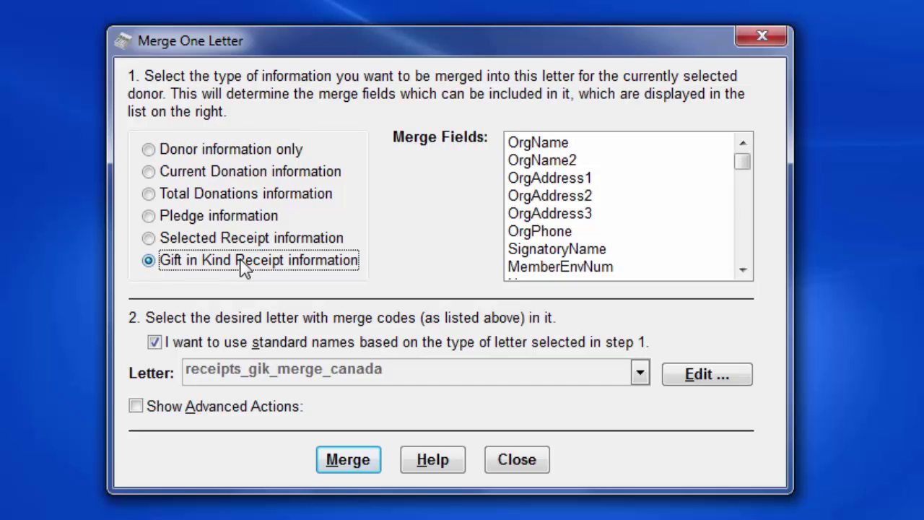
{"action": "left_click", "coordinate": [244, 153]}
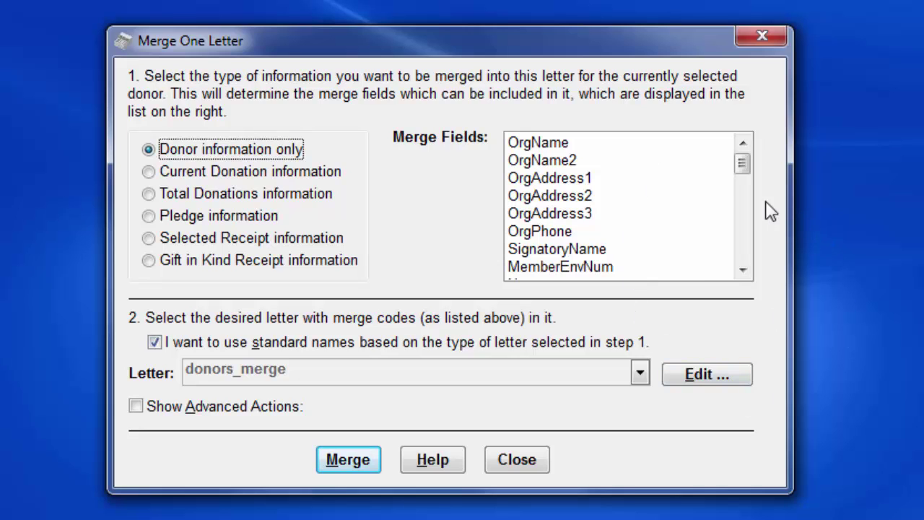
- Pick the OrgPhone merge field, try Current Donation and Total Donations, then keep Donor information only
{"action": "left_click_drag", "start_coordinate": [745, 161], "coordinate": [751, 140]}
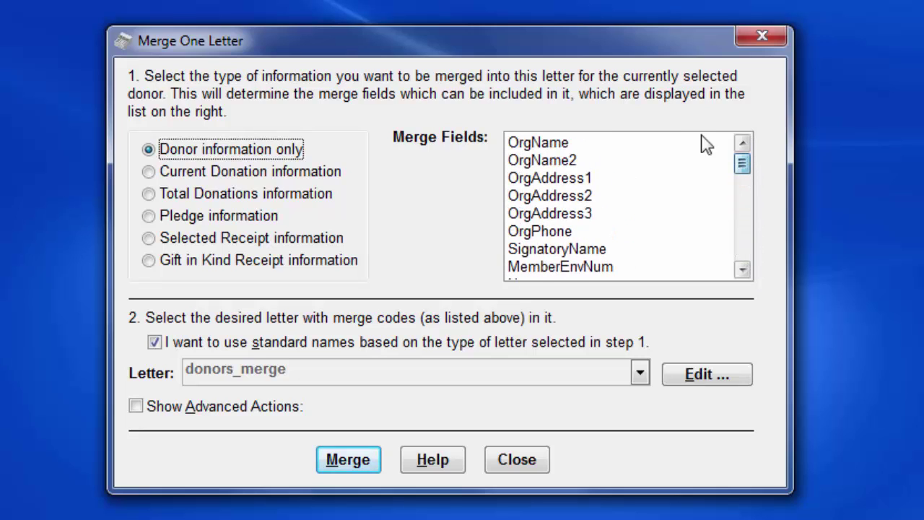
{"action": "left_click", "coordinate": [552, 166]}
{"action": "left_click", "coordinate": [564, 238]}
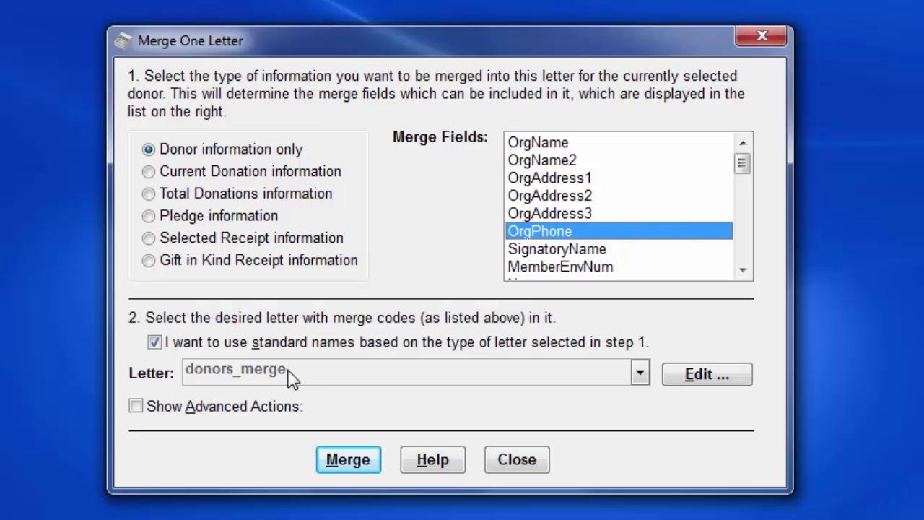
{"action": "left_click", "coordinate": [244, 177]}
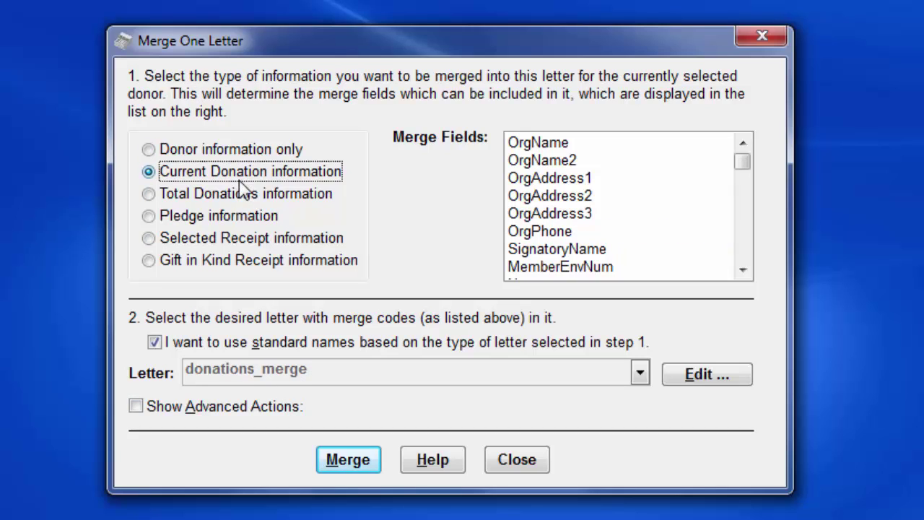
{"action": "left_click", "coordinate": [244, 195]}
{"action": "left_click", "coordinate": [246, 150]}
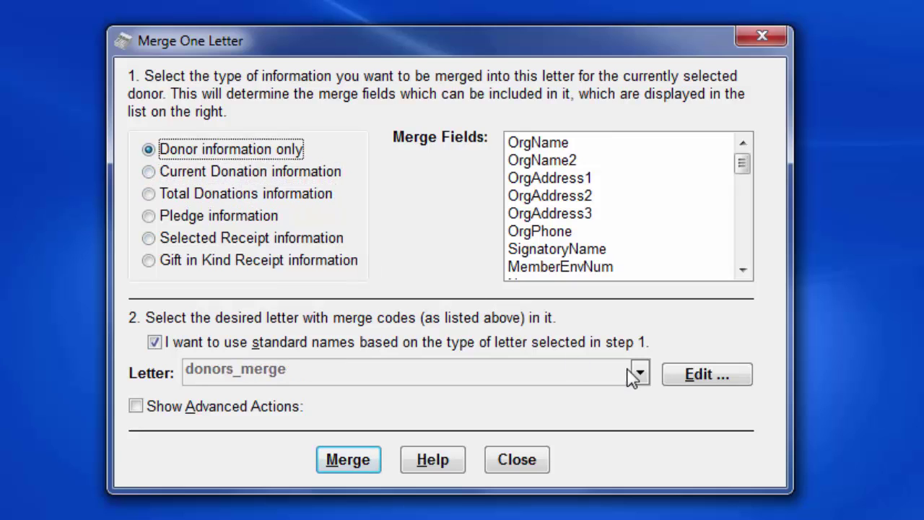
{"action": "left_click", "coordinate": [709, 375]}
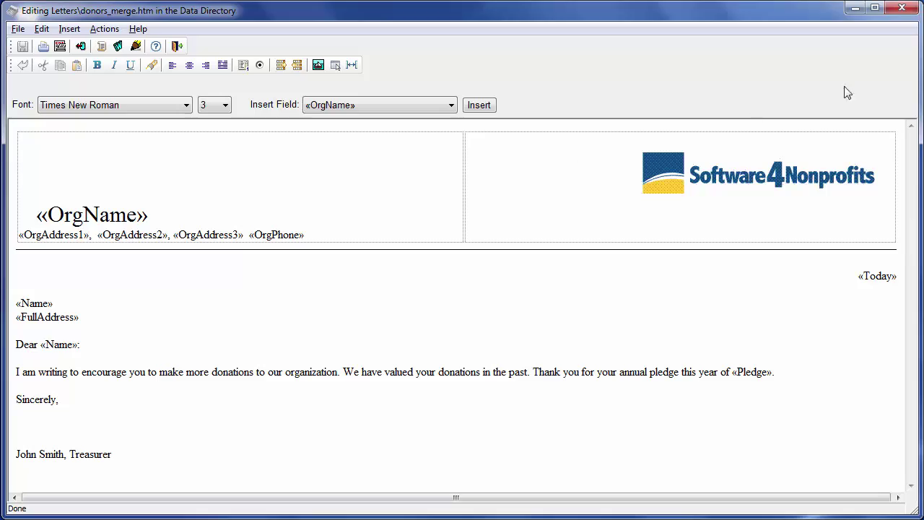
- Close the template editor, merge donors_merge for the donor, and highlight the $200.00 pledge sentence
{"action": "left_click", "coordinate": [903, 8]}
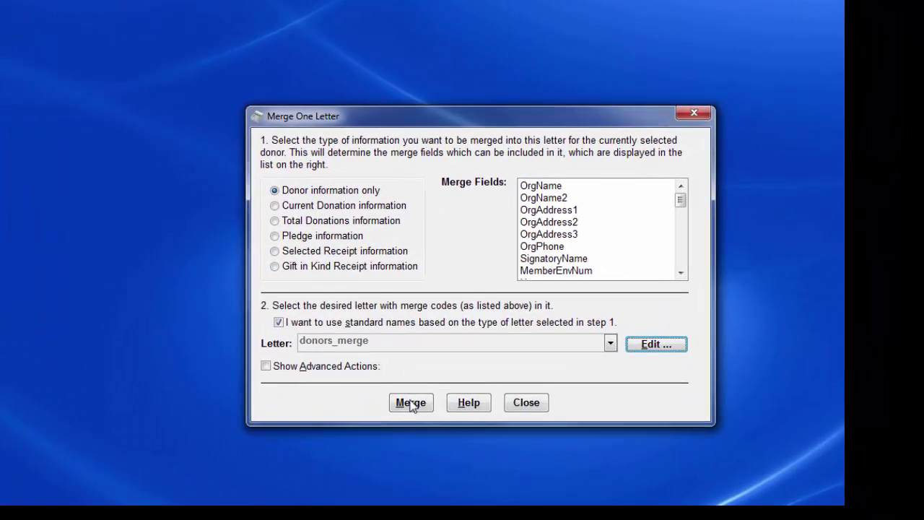
{"action": "left_click", "coordinate": [399, 402]}
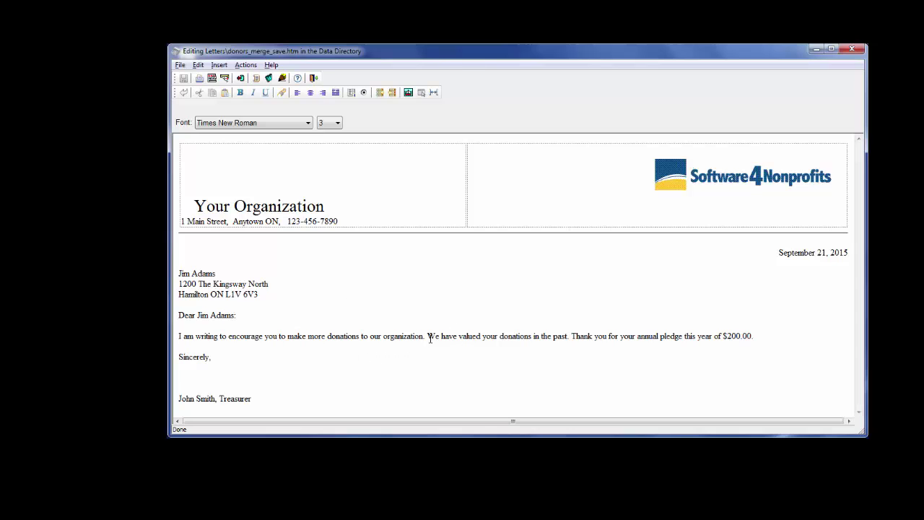
{"action": "left_click_drag", "start_coordinate": [571, 335], "coordinate": [758, 332]}
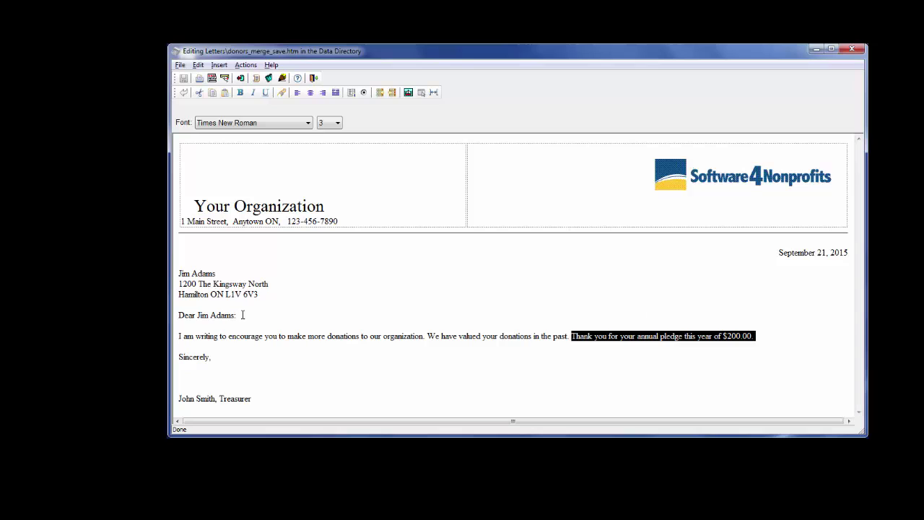
- Replace the surname after Dear with the donor's shorter informal first name
{"action": "left_click_drag", "start_coordinate": [235, 315], "coordinate": [211, 318]}
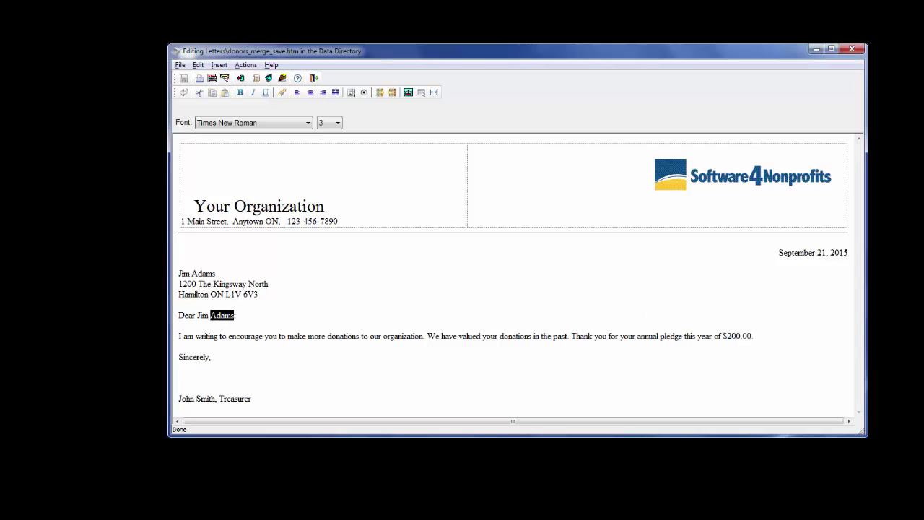
{"action": "key", "text": "Delete"}
{"action": "type", "text": "my"}
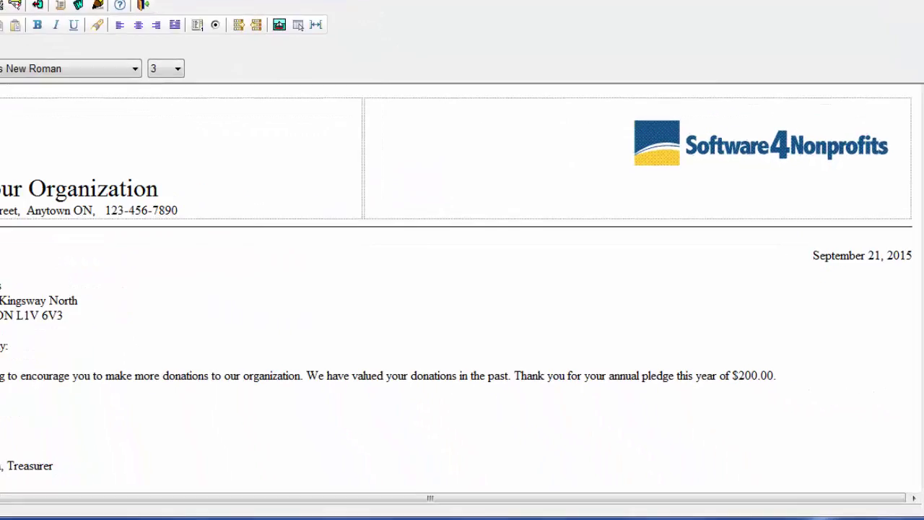
- Discard the merged letter edits, then close the Merge One Letter dialog
{"action": "key", "text": "alt+F4"}
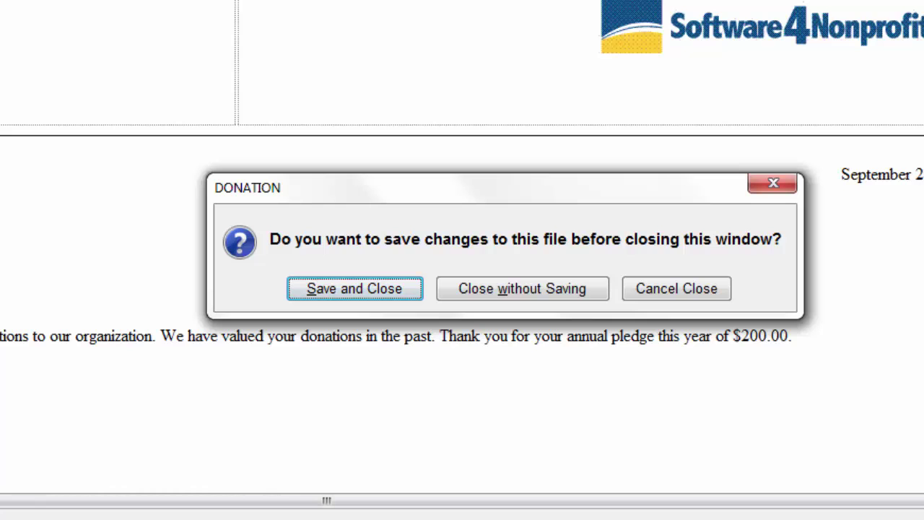
{"action": "left_click", "coordinate": [559, 300]}
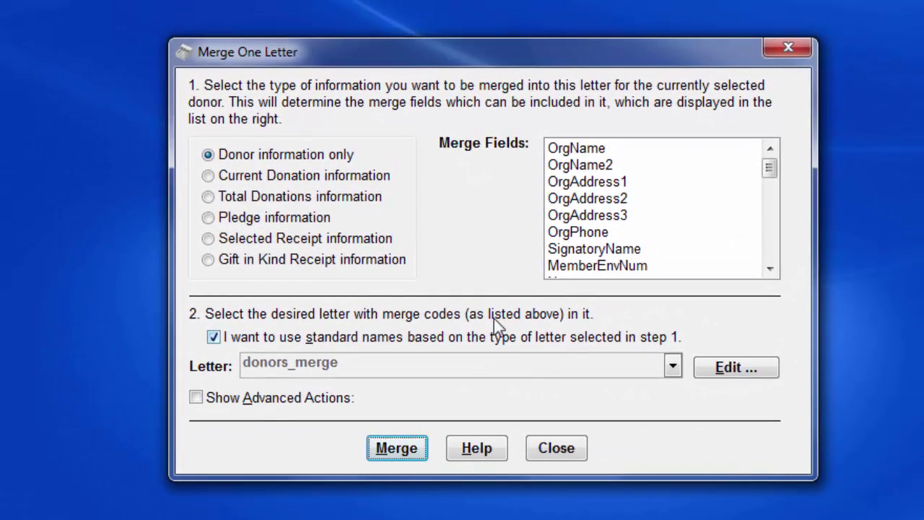
{"action": "left_click", "coordinate": [325, 180]}
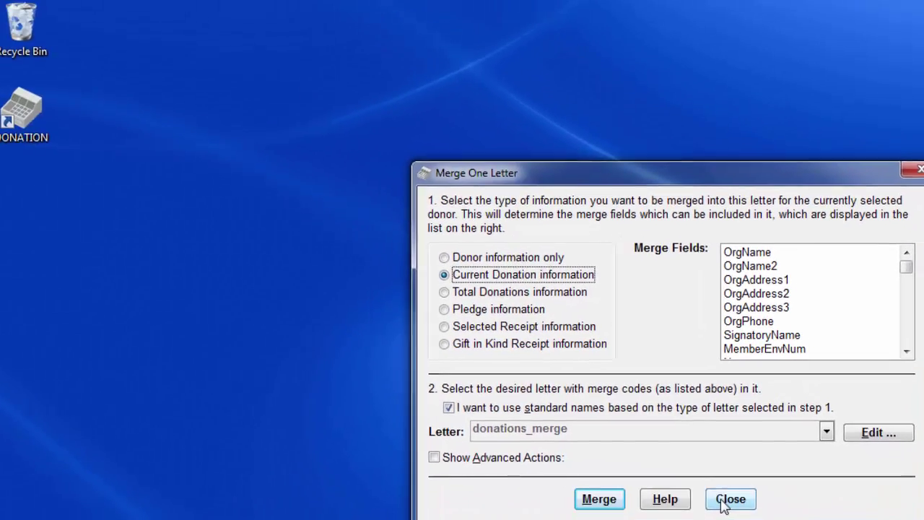
{"action": "left_click", "coordinate": [636, 475]}
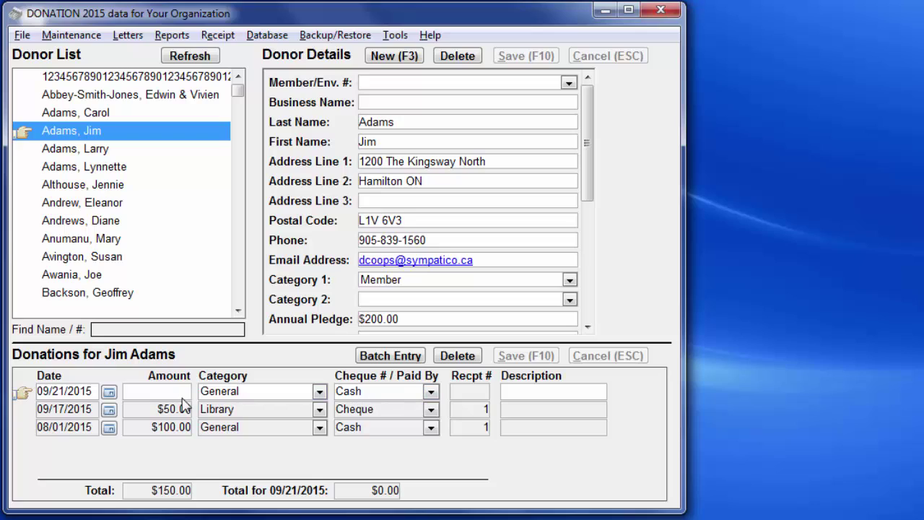
- Make the 09/17/2015 $50.00 donation current and start a One Letter merge with Current Donation information
{"action": "left_click", "coordinate": [160, 410]}
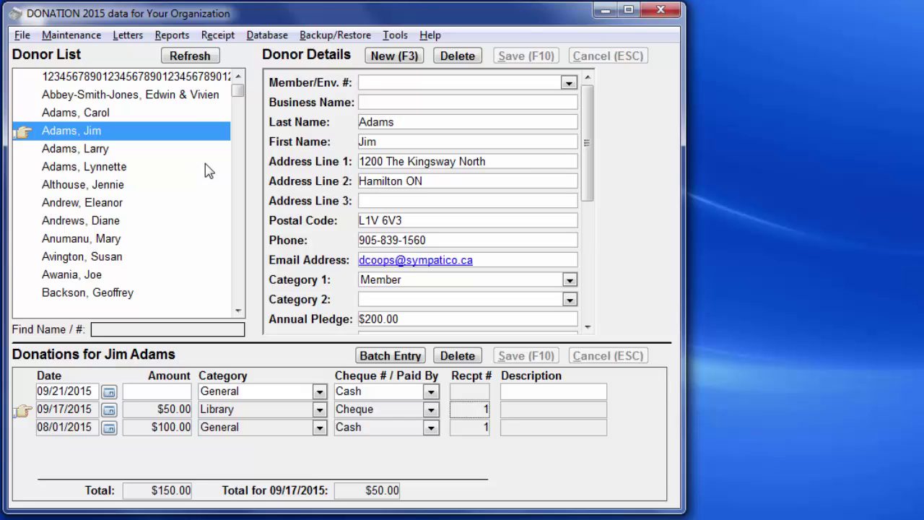
{"action": "left_click", "coordinate": [134, 36]}
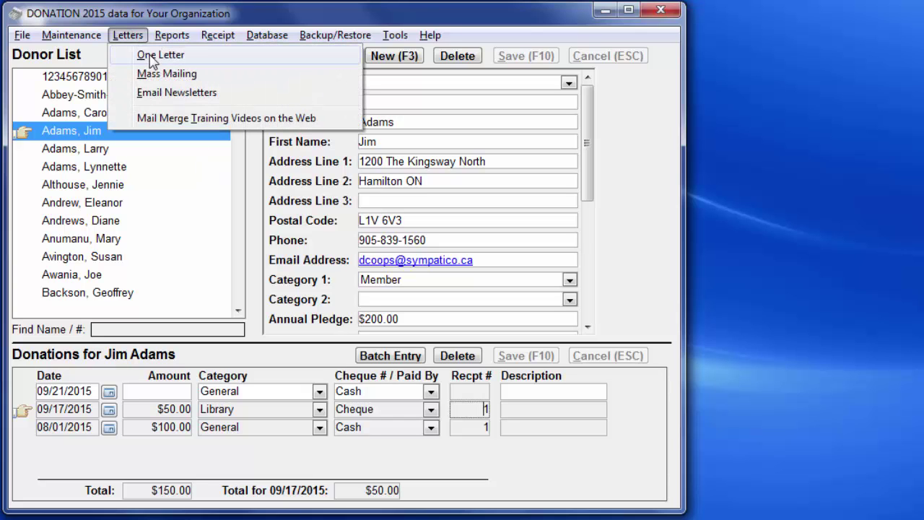
{"action": "left_click", "coordinate": [151, 58]}
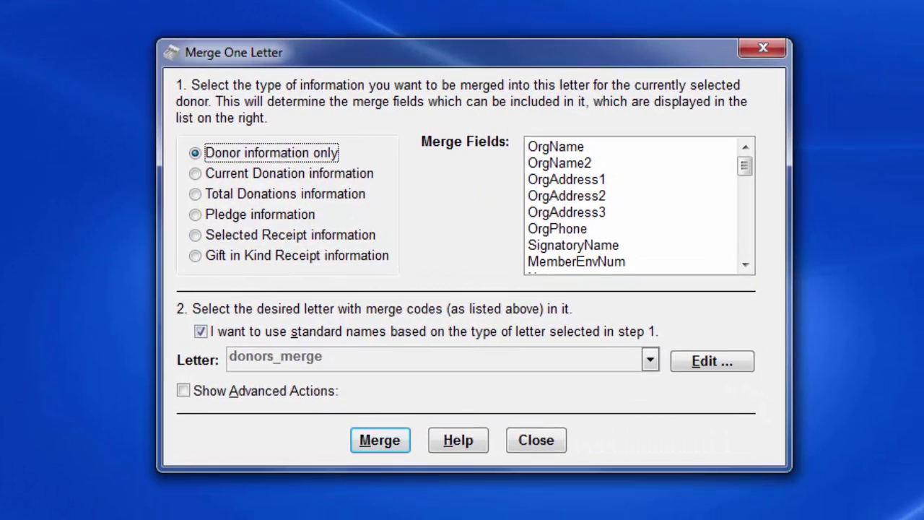
{"action": "left_click", "coordinate": [307, 198]}
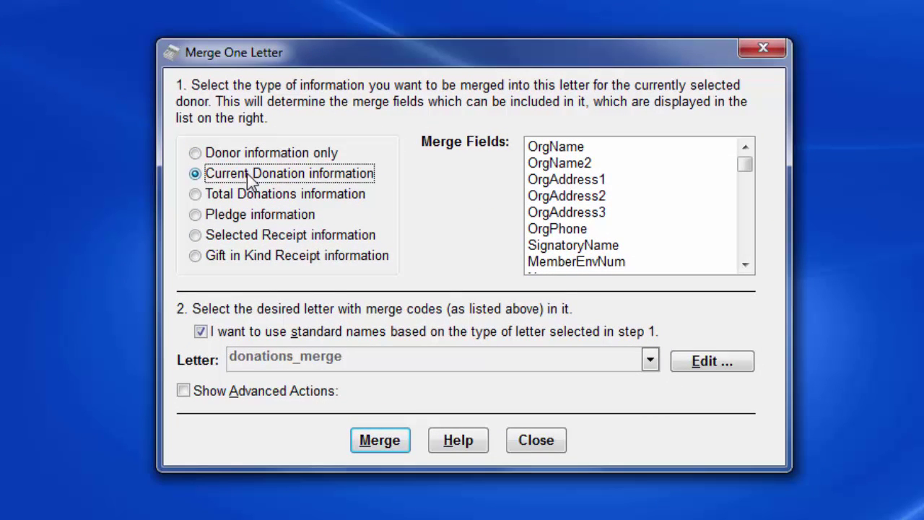
- Merge donations_merge and highlight the eligible amount, Library account, Cheque payment and year-to-date total wording
{"action": "left_click", "coordinate": [379, 439]}
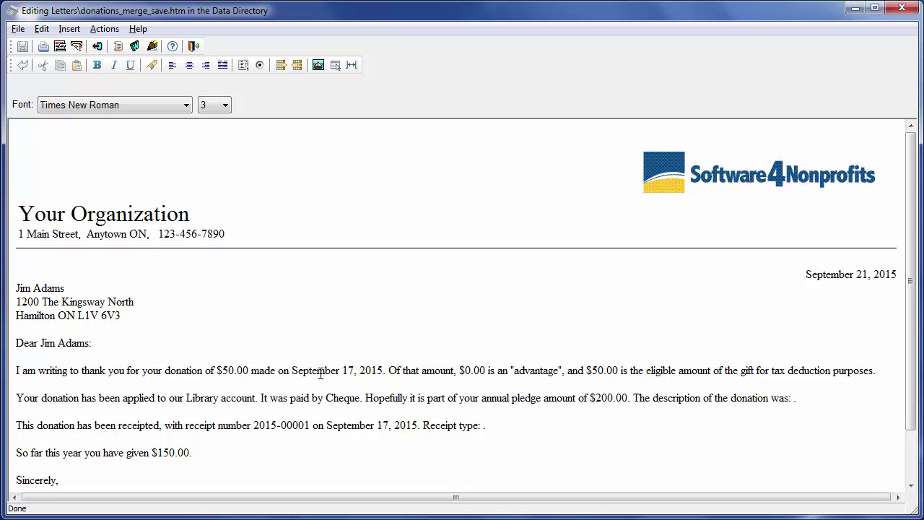
{"action": "left_click_drag", "start_coordinate": [388, 370], "coordinate": [837, 382]}
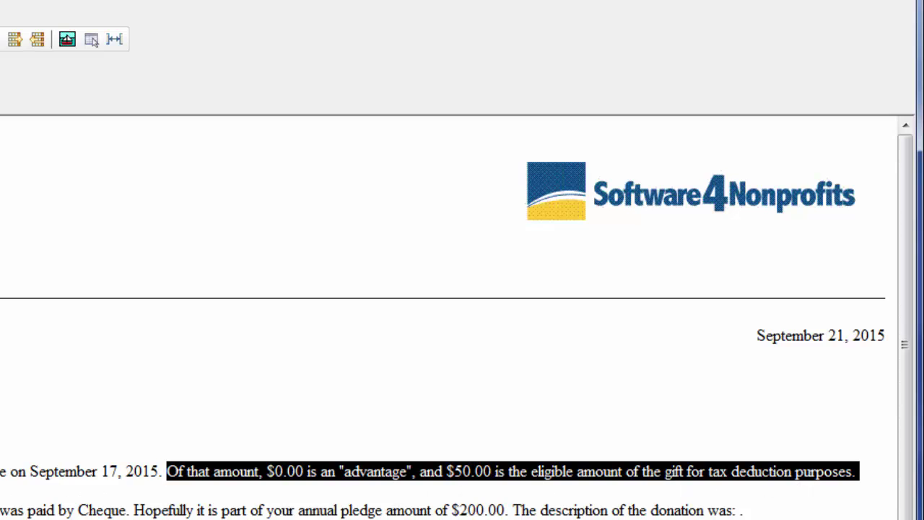
{"action": "left_click_drag", "start_coordinate": [258, 379], "coordinate": [352, 379]}
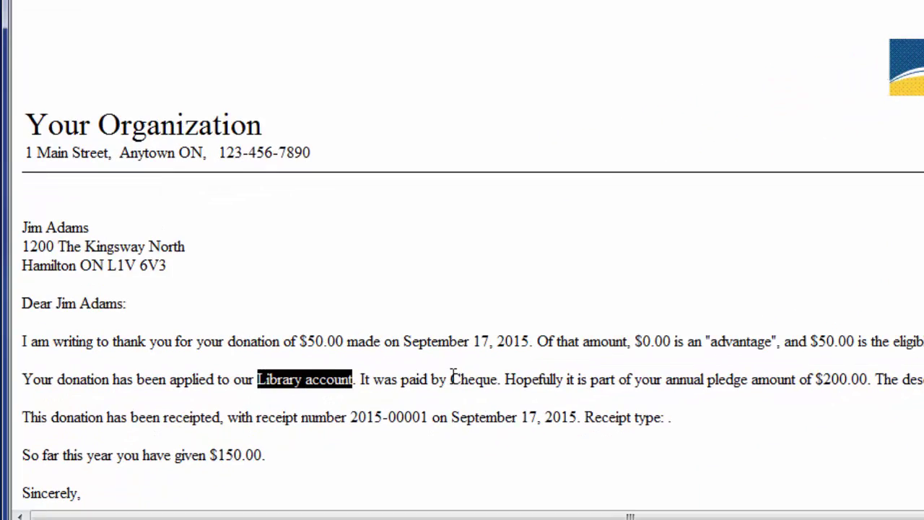
{"action": "left_click_drag", "start_coordinate": [450, 380], "coordinate": [568, 379]}
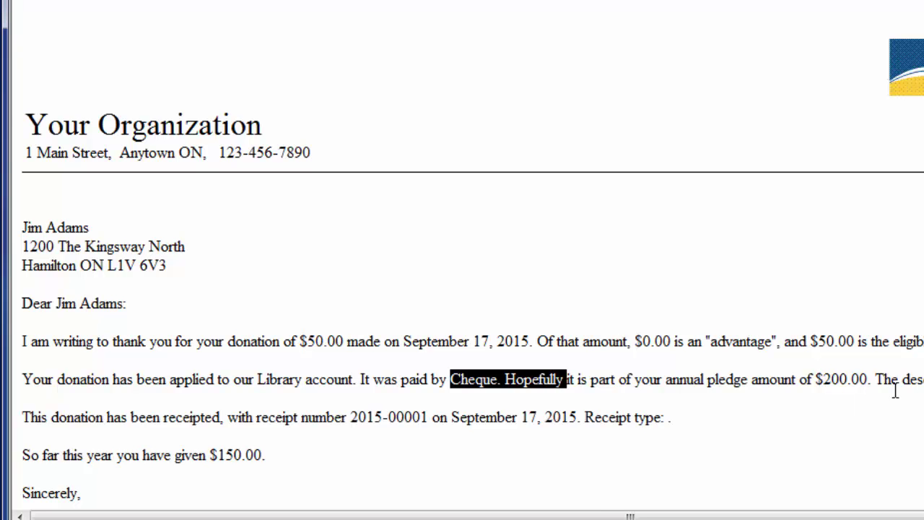
{"action": "left_click", "coordinate": [652, 390]}
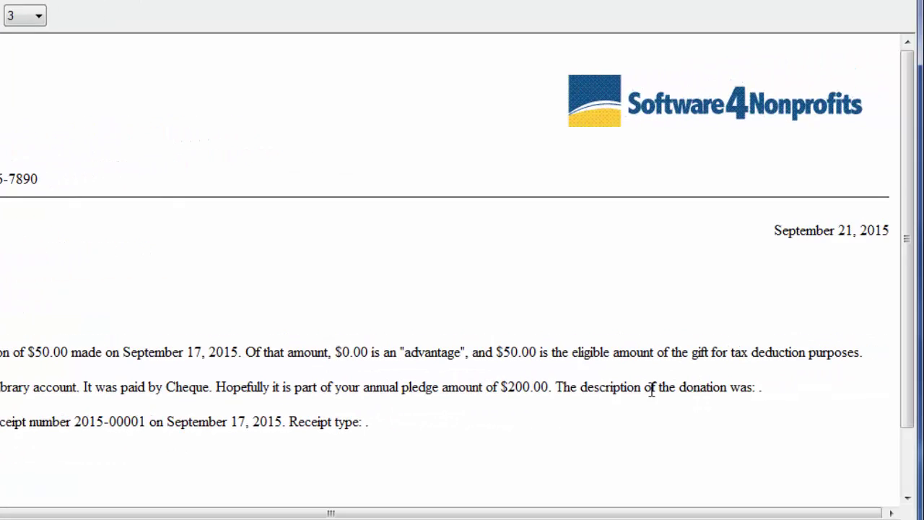
{"action": "left_click_drag", "start_coordinate": [652, 390], "coordinate": [780, 387]}
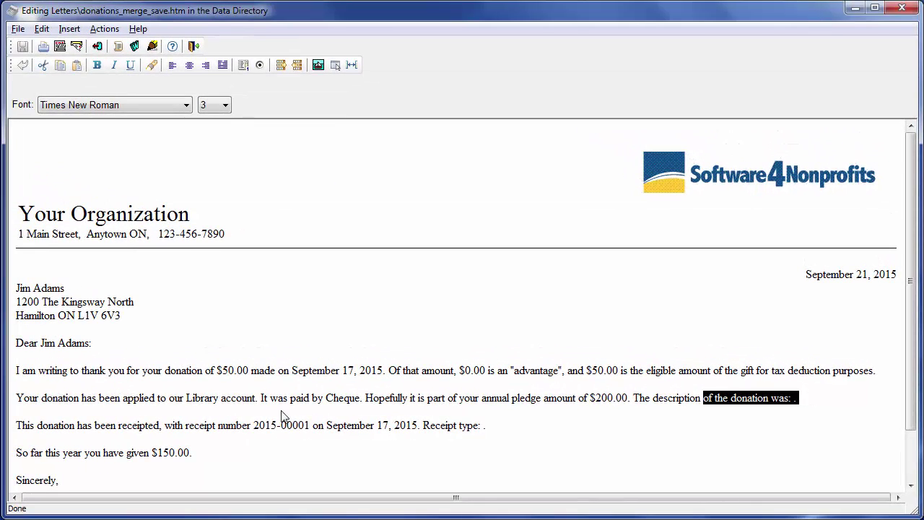
{"action": "left_click_drag", "start_coordinate": [214, 452], "coordinate": [17, 465]}
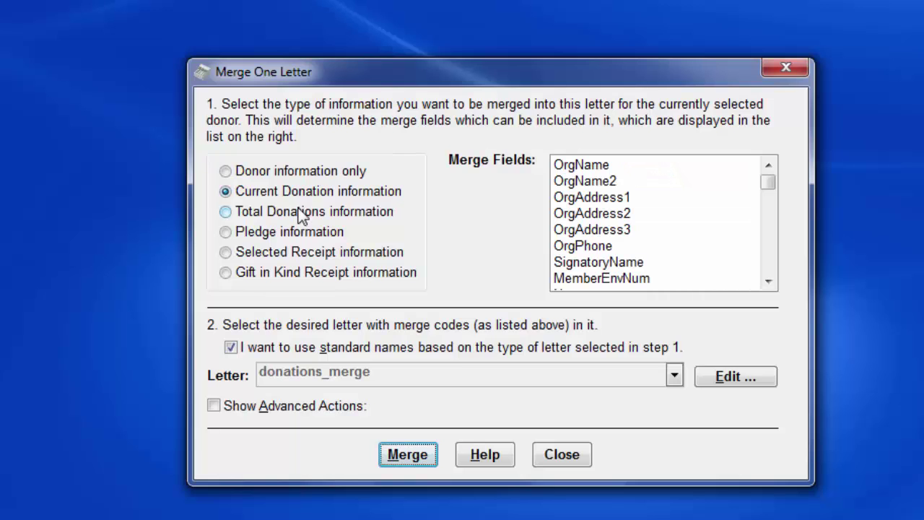
- Merge the Total Donations letter for the 01/01/2015 to 09/21/2015 date range
{"action": "left_click", "coordinate": [299, 212]}
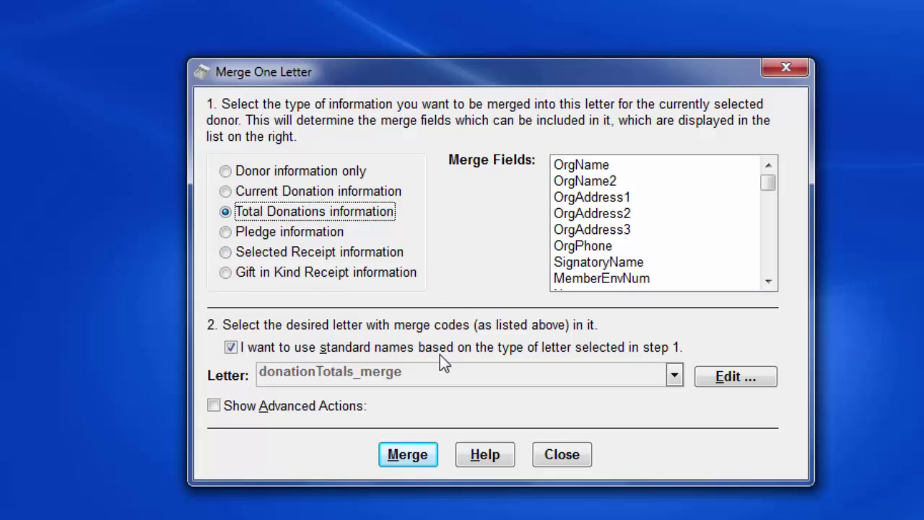
{"action": "left_click", "coordinate": [405, 464]}
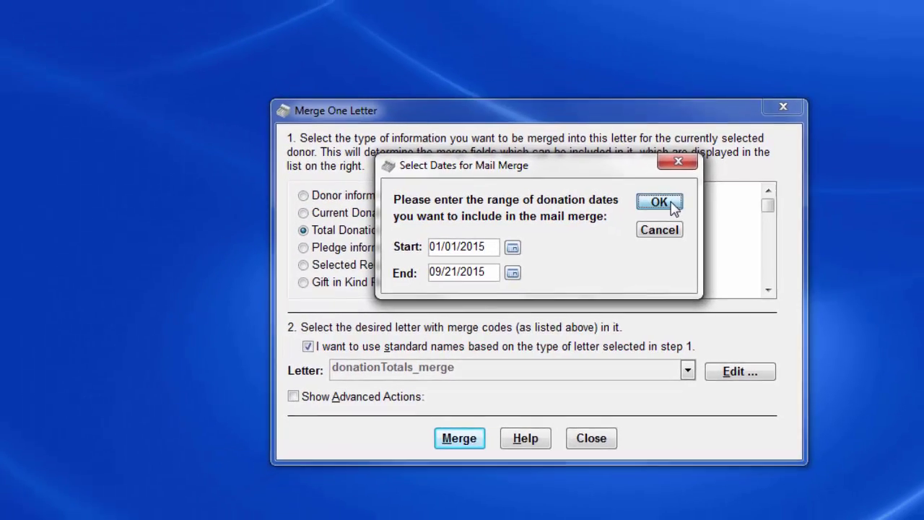
{"action": "left_click", "coordinate": [659, 185]}
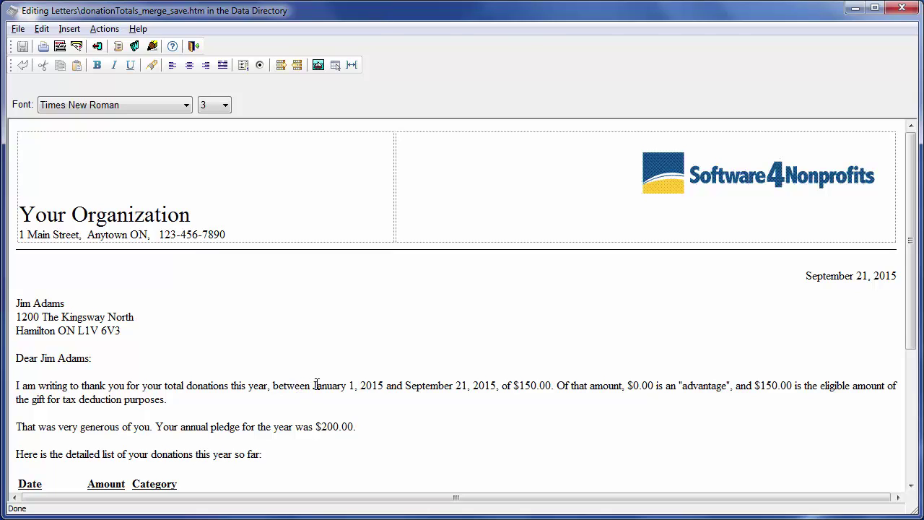
- Highlight the date range and the detailed donations table in the merged totals letter
{"action": "left_click_drag", "start_coordinate": [312, 385], "coordinate": [504, 385]}
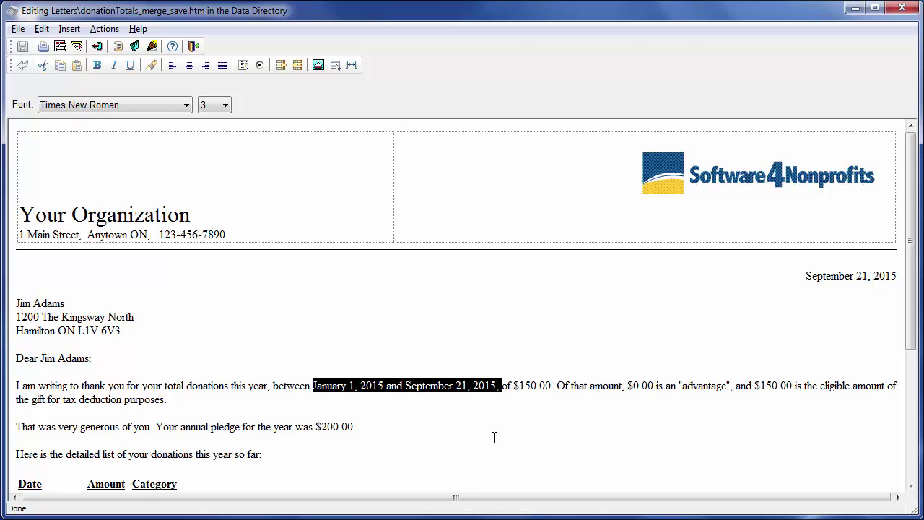
{"action": "scroll", "coordinate": [267, 437], "scroll_direction": "down", "scroll_amount": 3}
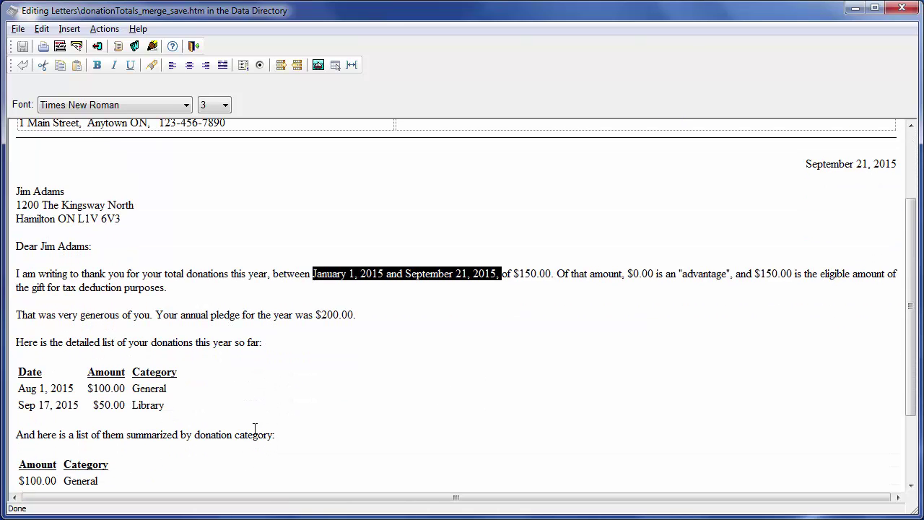
{"action": "left_click_drag", "start_coordinate": [206, 399], "coordinate": [114, 381]}
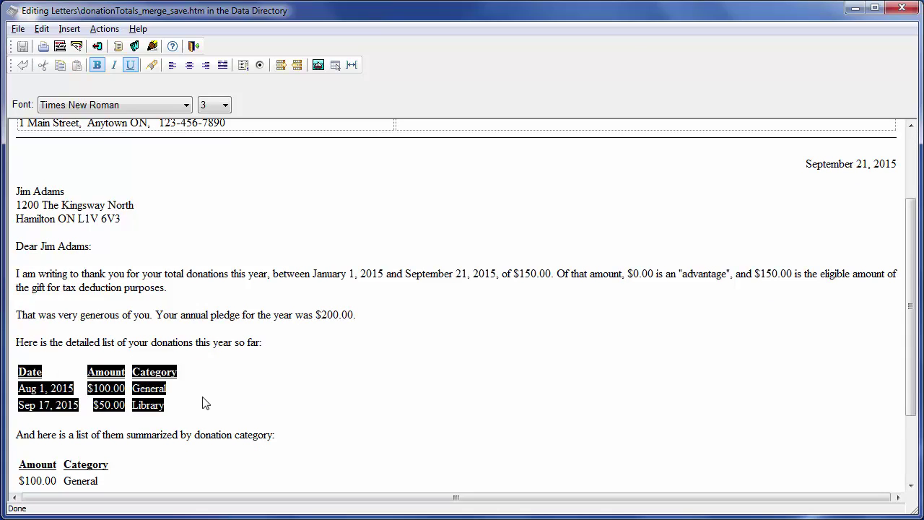
{"action": "scroll", "coordinate": [204, 401], "scroll_direction": "down", "scroll_amount": 3}
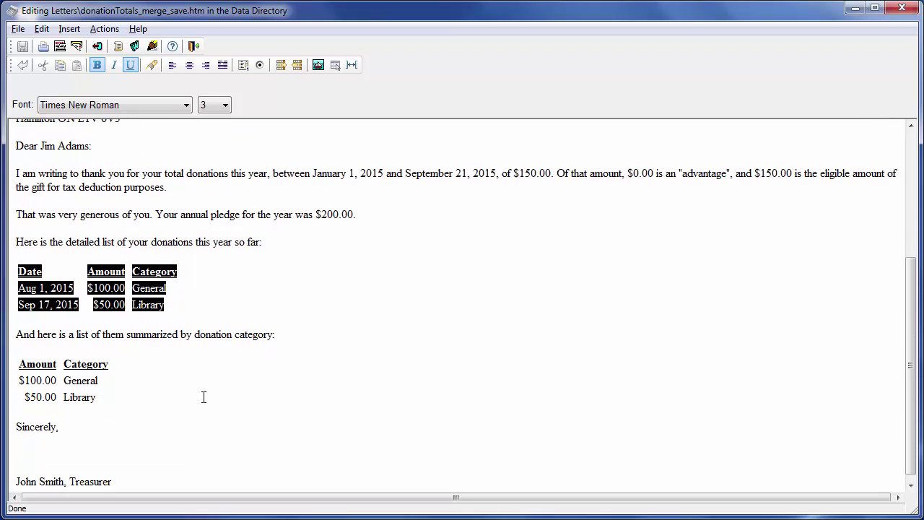
{"action": "left_click", "coordinate": [120, 397]}
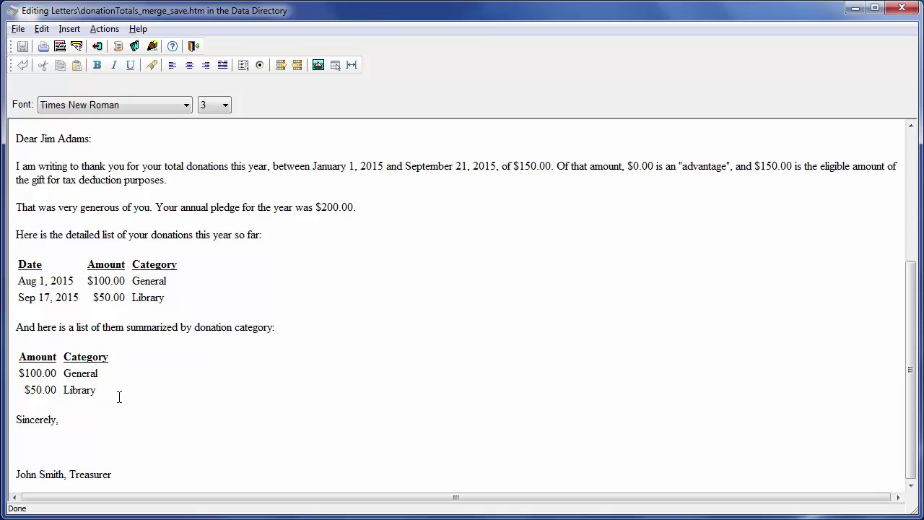
{"action": "left_click", "coordinate": [127, 311]}
{"action": "left_click_drag", "start_coordinate": [171, 261], "coordinate": [15, 261]}
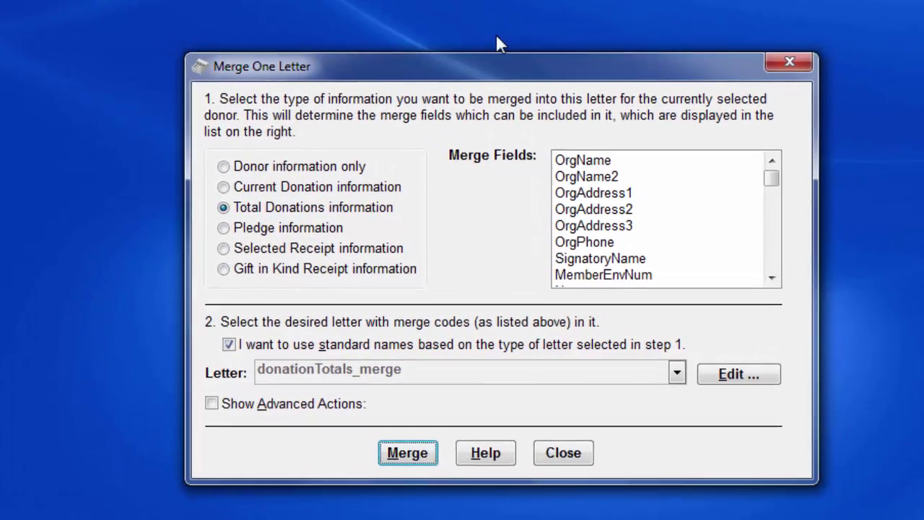
- Try Pledge and Selected Receipt, reopen One Letter, and choose Selected Receipt information with receipts_merge_canada
{"action": "left_click", "coordinate": [371, 247]}
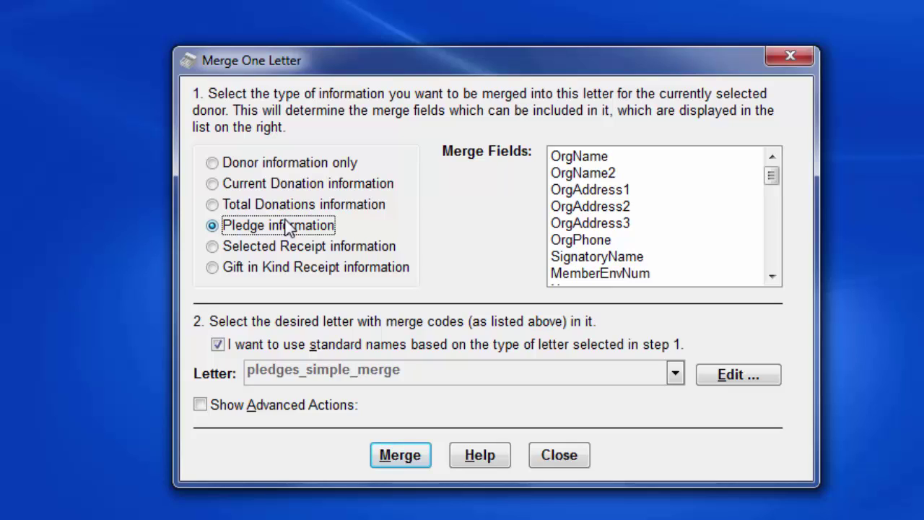
{"action": "left_click", "coordinate": [262, 248]}
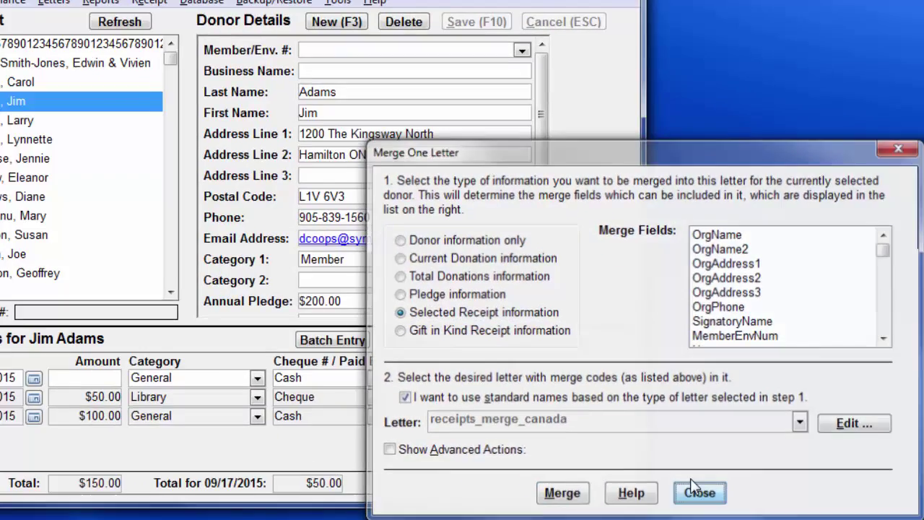
{"action": "left_click", "coordinate": [695, 490]}
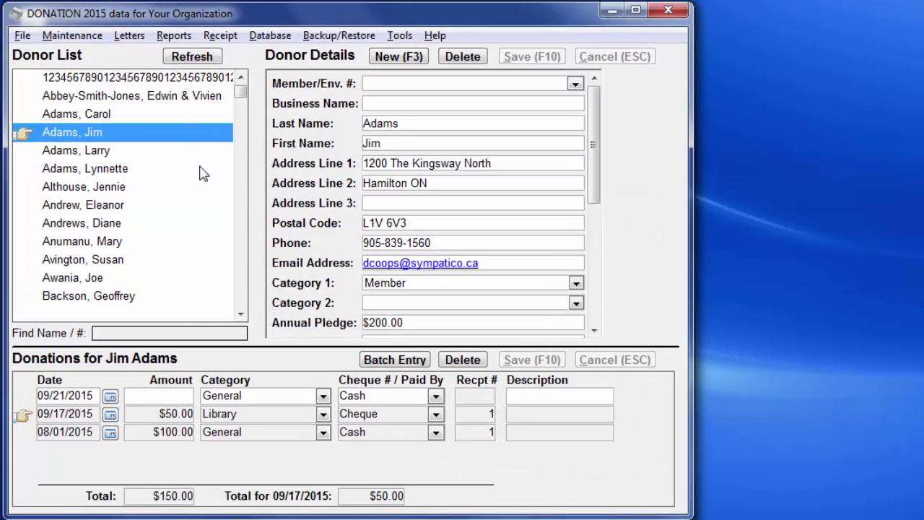
{"action": "left_click", "coordinate": [141, 39]}
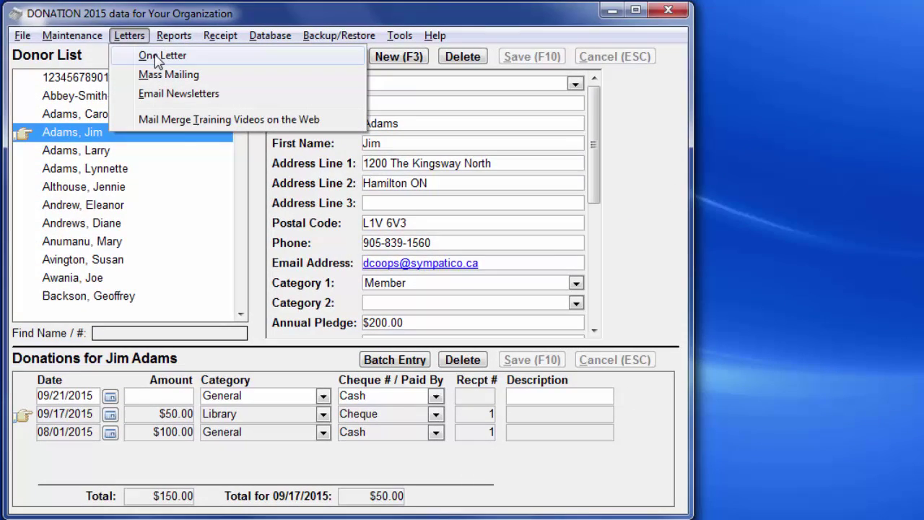
{"action": "left_click", "coordinate": [158, 56]}
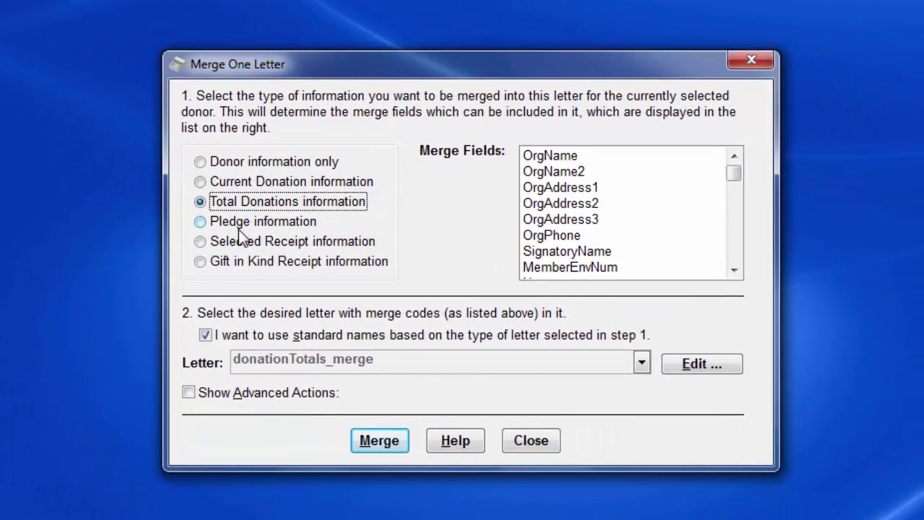
{"action": "left_click", "coordinate": [244, 241]}
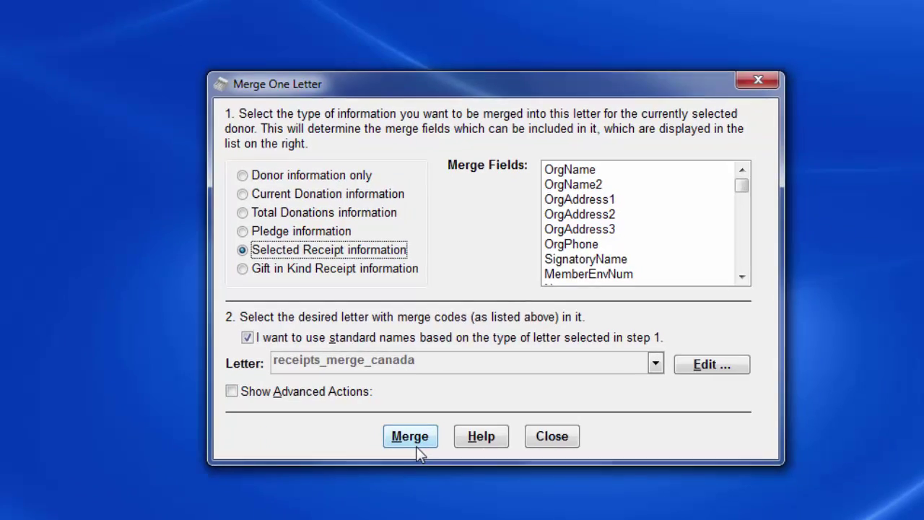
- Merge the receipt and inspect the treasurer's signature image and Software4Nonprofits logo
{"action": "left_click", "coordinate": [416, 445]}
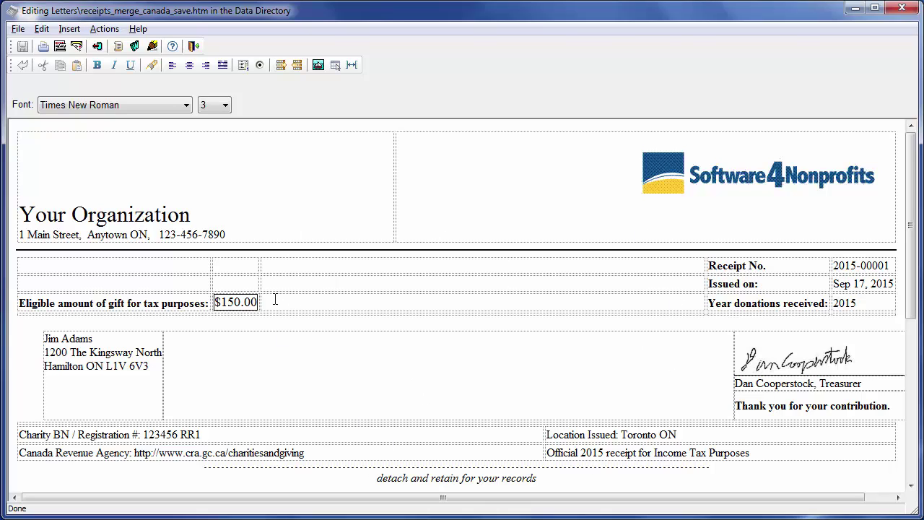
{"action": "left_click_drag", "start_coordinate": [910, 233], "coordinate": [915, 403]}
{"action": "scroll", "coordinate": [859, 270], "scroll_direction": "up", "scroll_amount": 5}
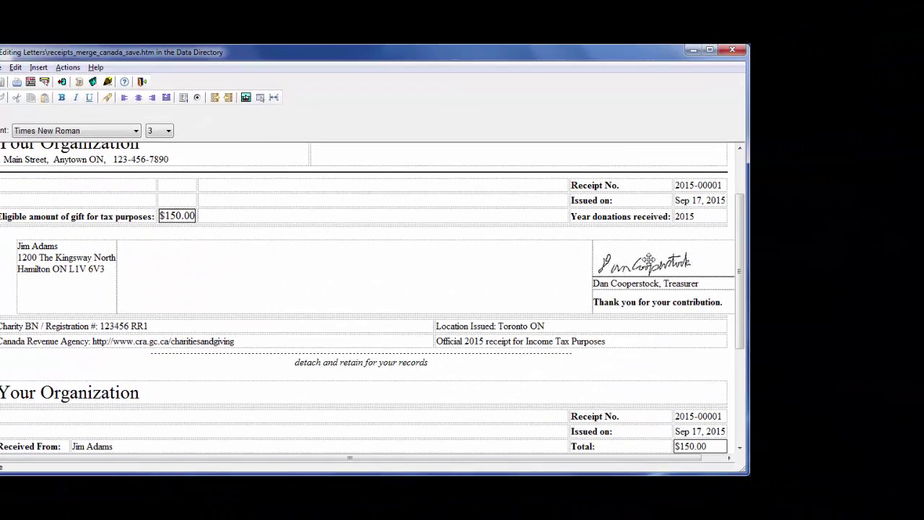
{"action": "left_click", "coordinate": [649, 260]}
{"action": "scroll", "coordinate": [649, 260], "scroll_direction": "up", "scroll_amount": 2}
{"action": "left_click", "coordinate": [622, 184]}
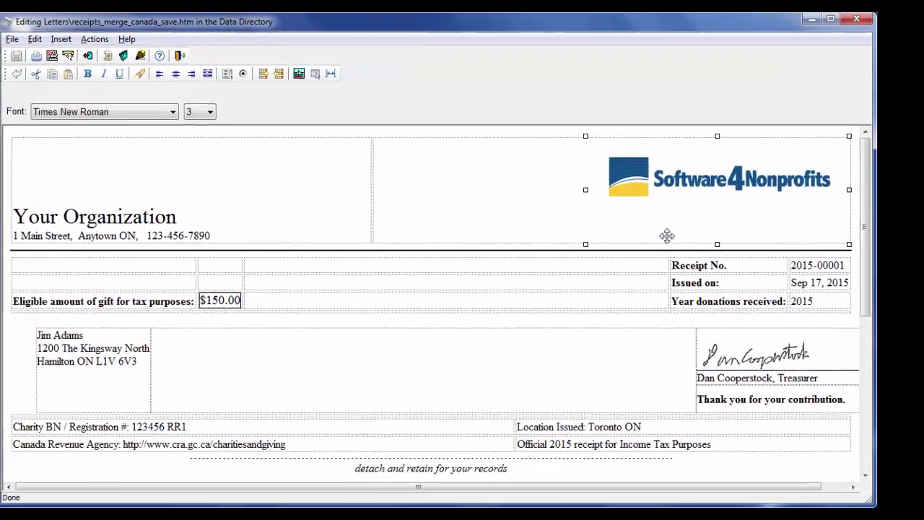
- Highlight the detach and retain line and the second copy's payment and summary tables
{"action": "scroll", "coordinate": [473, 298], "scroll_direction": "down", "scroll_amount": 6}
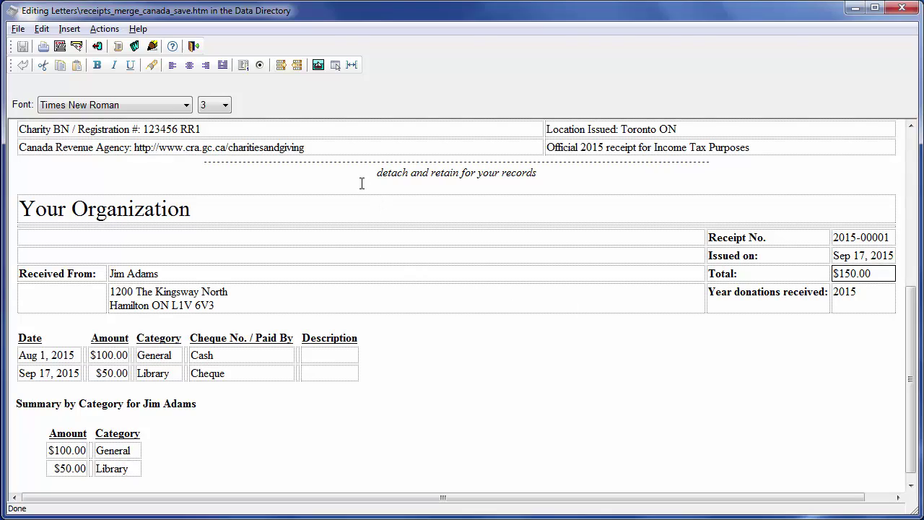
{"action": "left_click_drag", "start_coordinate": [375, 176], "coordinate": [537, 174]}
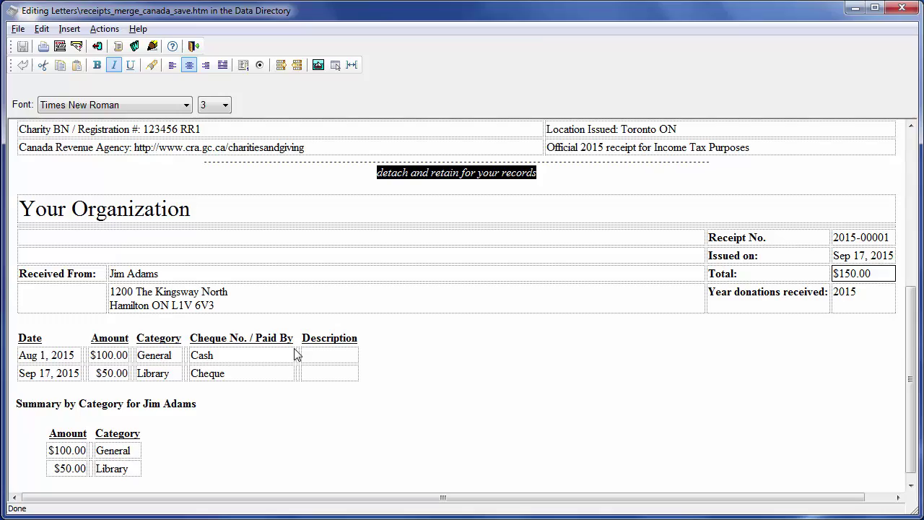
{"action": "scroll", "coordinate": [276, 382], "scroll_direction": "down", "scroll_amount": 1}
{"action": "left_click_drag", "start_coordinate": [170, 448], "coordinate": [21, 314]}
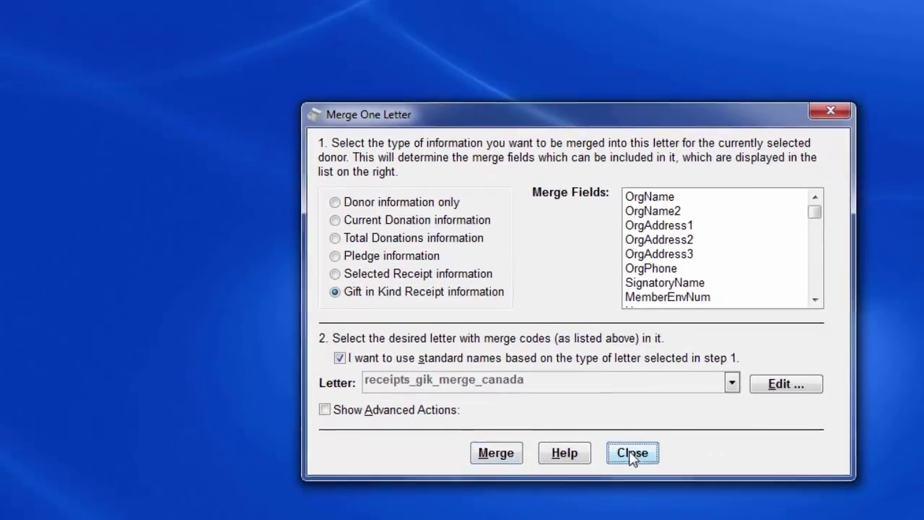
- Change the Receipt Style For setting from Canada to U.S.A., accepting the gift-in-kind warning
{"action": "left_click", "coordinate": [538, 445]}
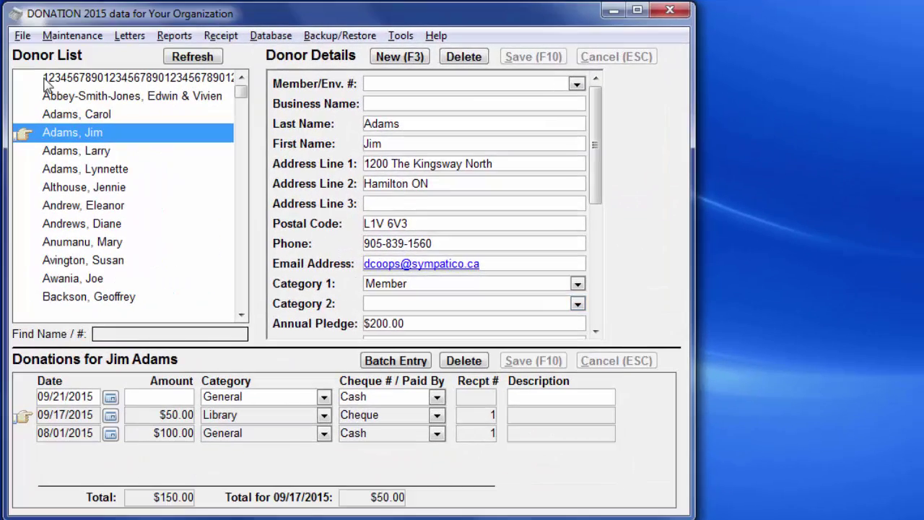
{"action": "left_click", "coordinate": [72, 35]}
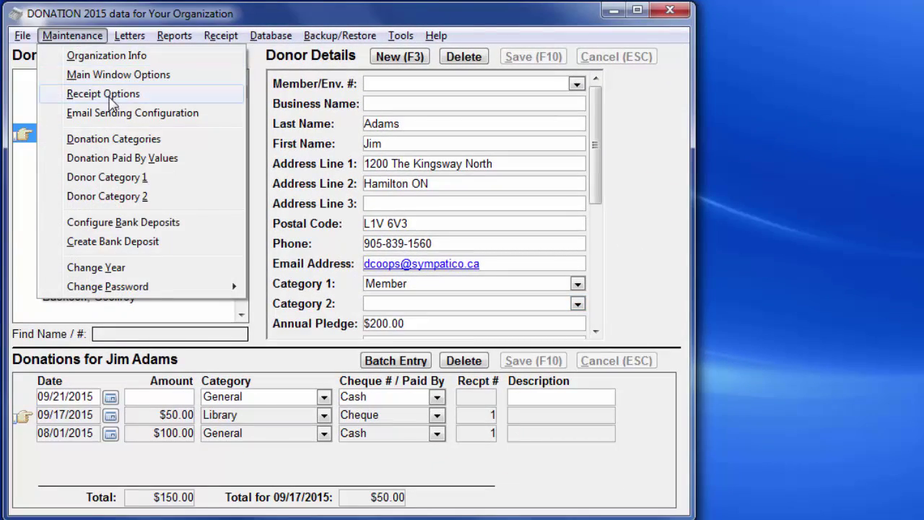
{"action": "left_click", "coordinate": [111, 103]}
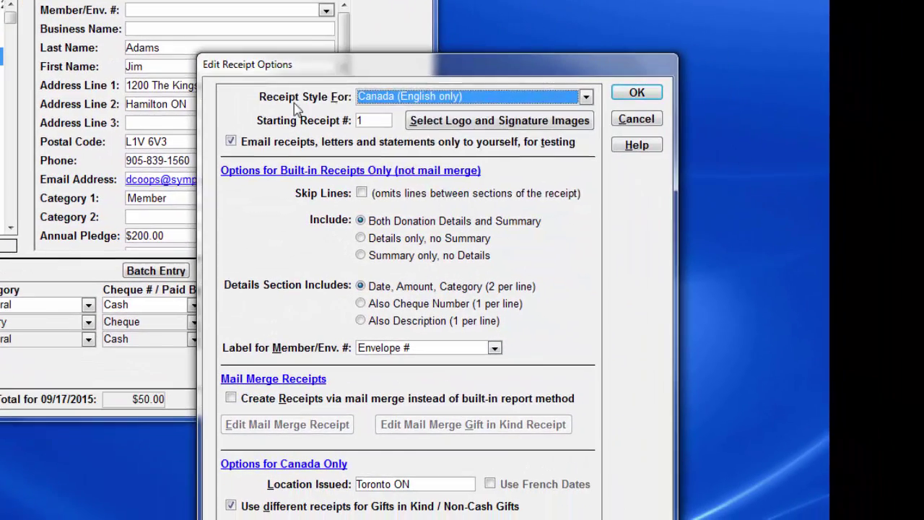
{"action": "left_click", "coordinate": [656, 175]}
{"action": "left_click", "coordinate": [403, 155]}
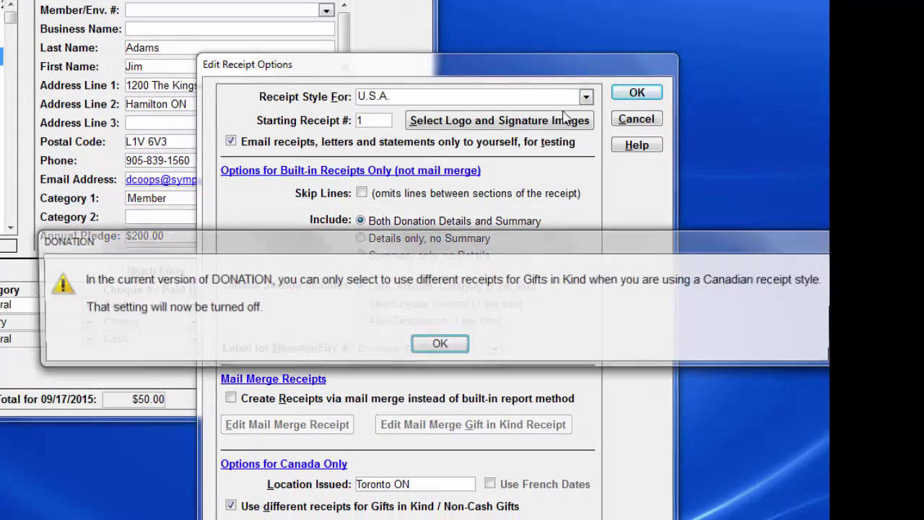
{"action": "key", "text": "Return"}
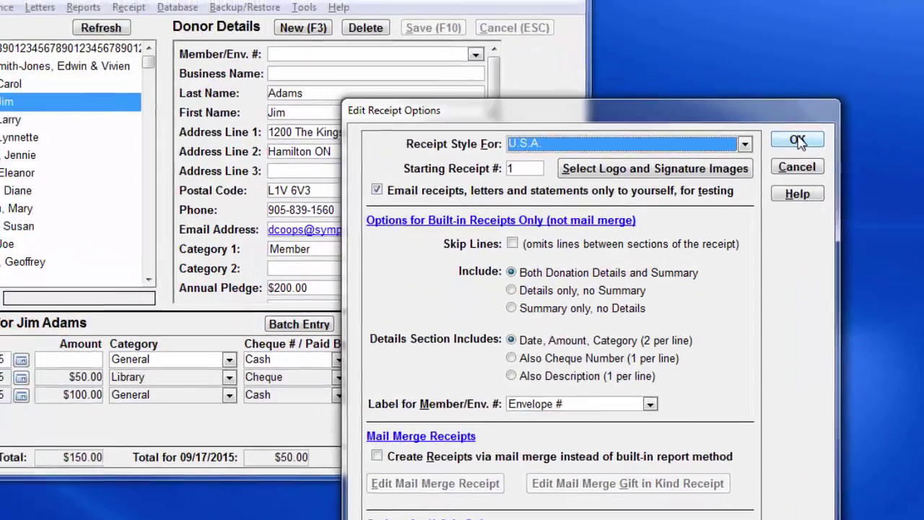
{"action": "left_click", "coordinate": [637, 94]}
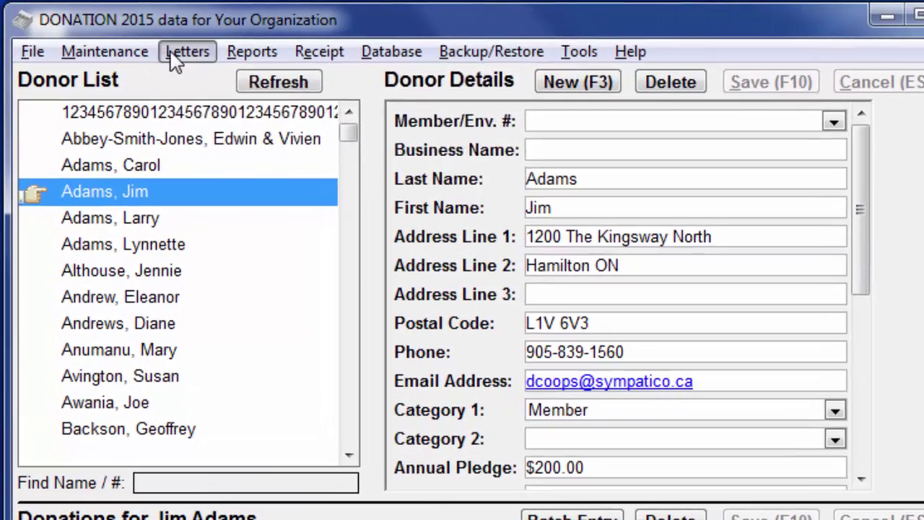
- Run a filtered Mass Mailing merge on Donor information only with the donors_merge letter
{"action": "left_click", "coordinate": [129, 35]}
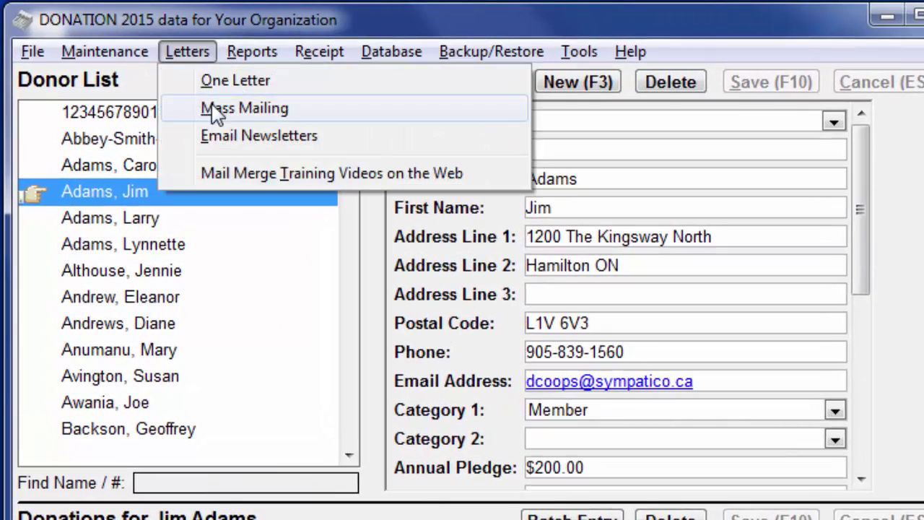
{"action": "left_click", "coordinate": [217, 110]}
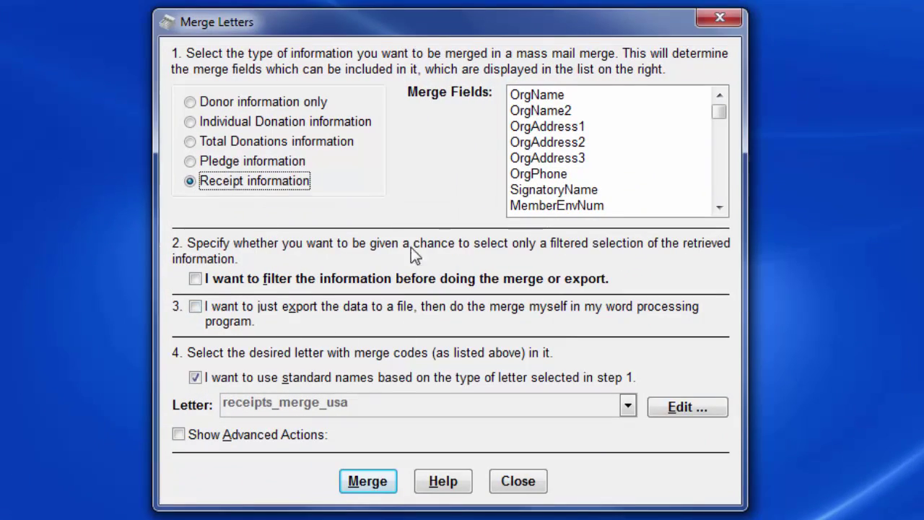
{"action": "left_click", "coordinate": [260, 283]}
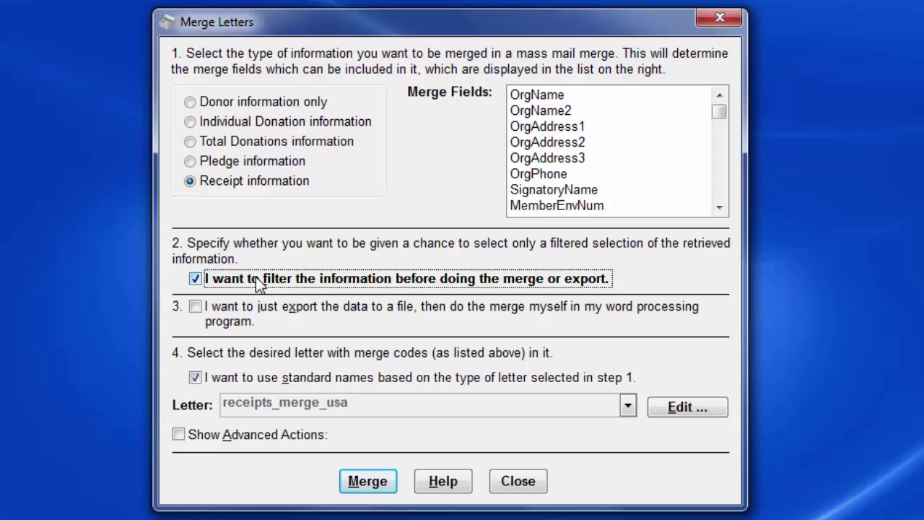
{"action": "left_click", "coordinate": [278, 310]}
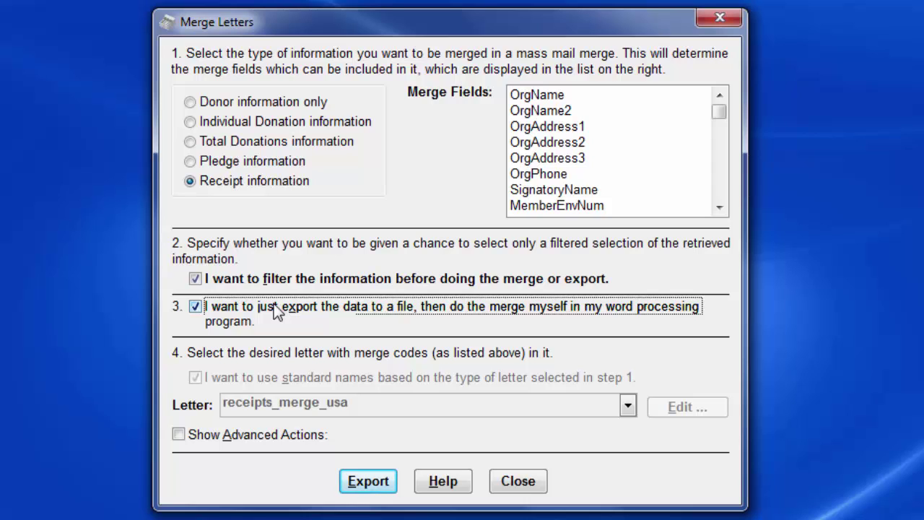
{"action": "left_click", "coordinate": [276, 312]}
{"action": "left_click", "coordinate": [250, 103]}
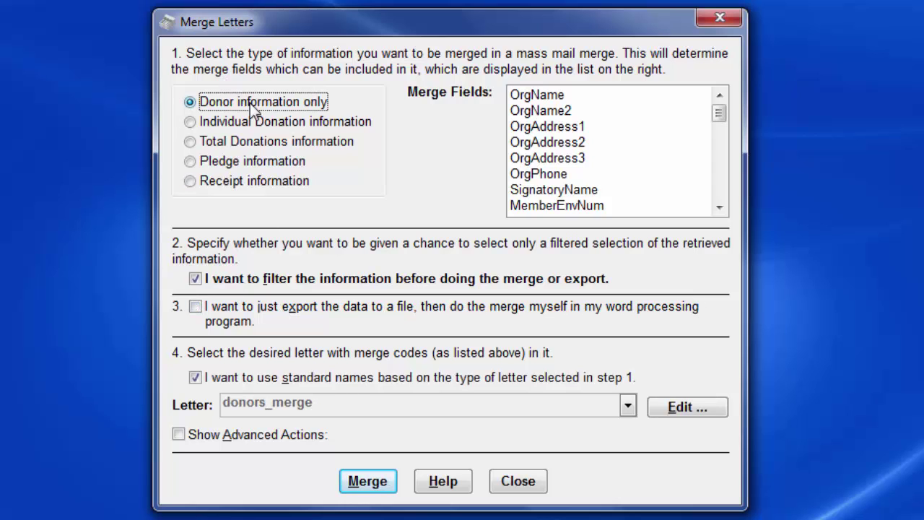
{"action": "left_click", "coordinate": [368, 482]}
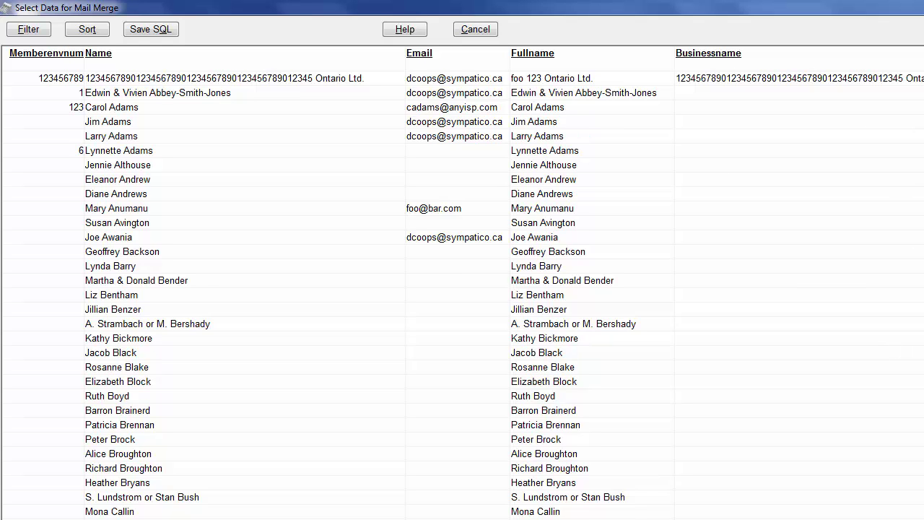
- Scroll right to the Category1 column in the mail-merge data grid and select it
{"action": "scroll", "coordinate": [462, 289], "scroll_direction": "right", "scroll_amount": 10}
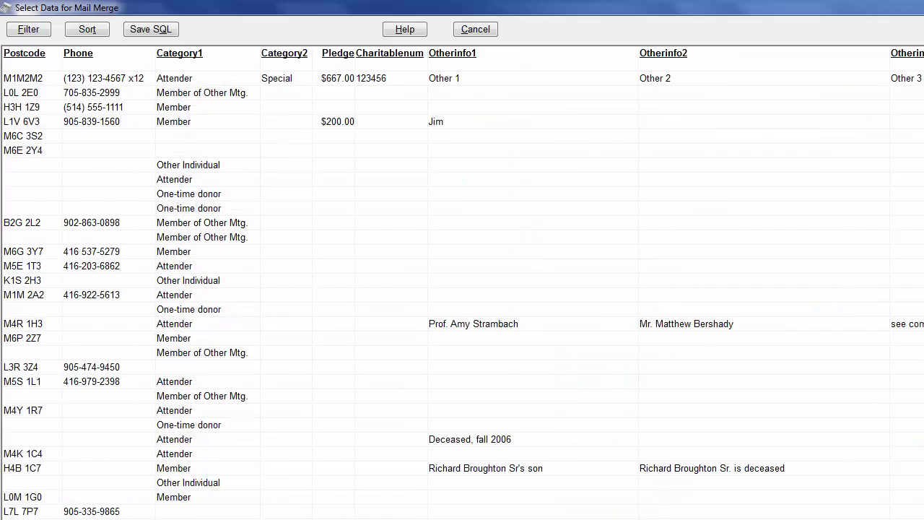
{"action": "left_click", "coordinate": [221, 57]}
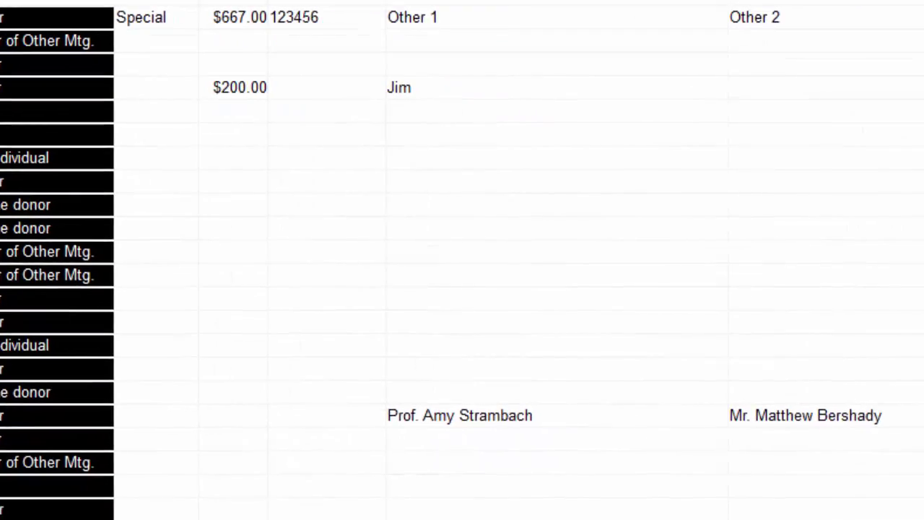
- Filter the merge data with category1 = "Member" and merge the member letters
{"action": "left_click", "coordinate": [46, 49]}
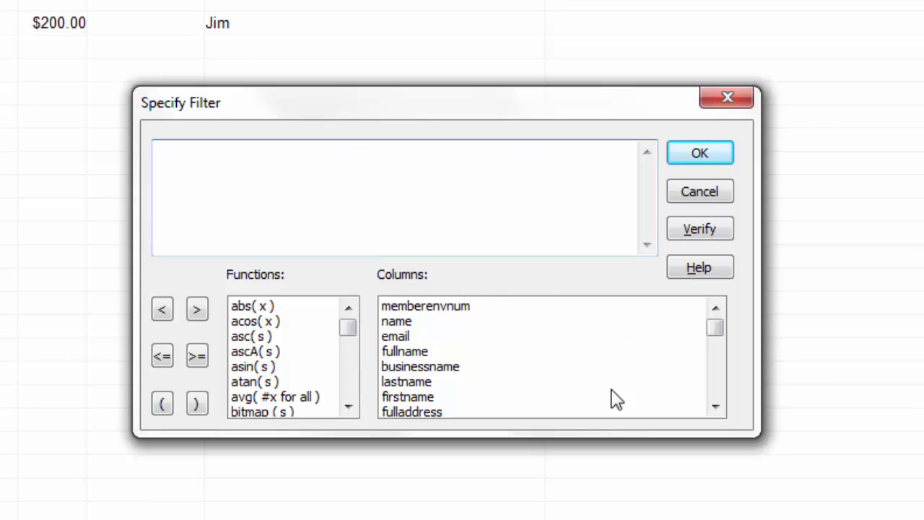
{"action": "scroll", "coordinate": [722, 378], "scroll_direction": "down", "scroll_amount": 2}
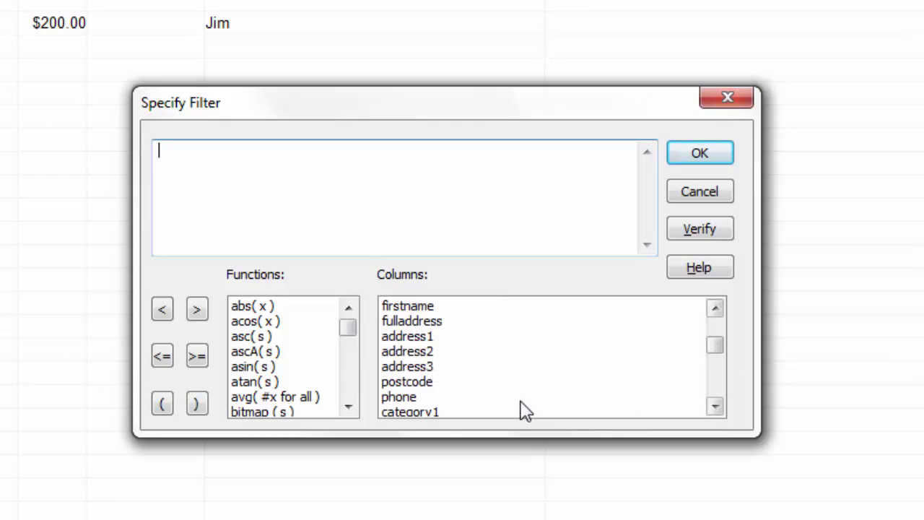
{"action": "double_click", "coordinate": [440, 415]}
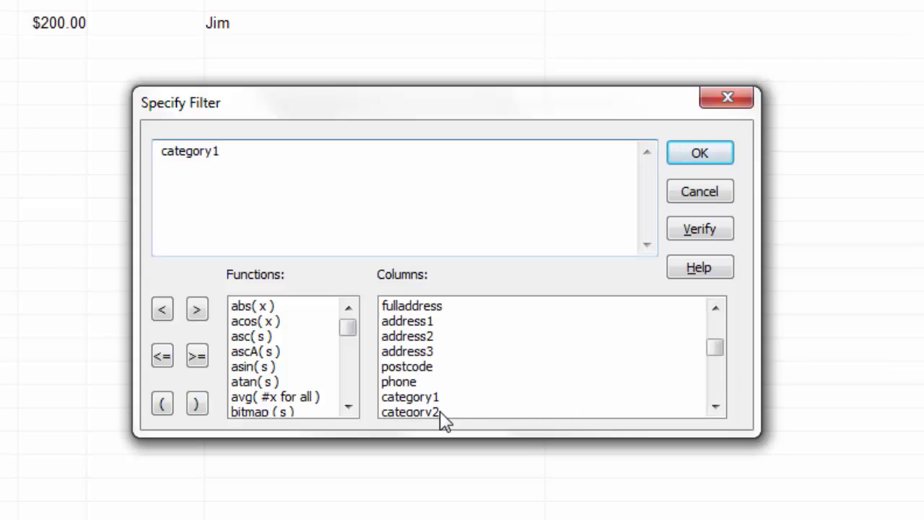
{"action": "type", "text": "= \"Member\""}
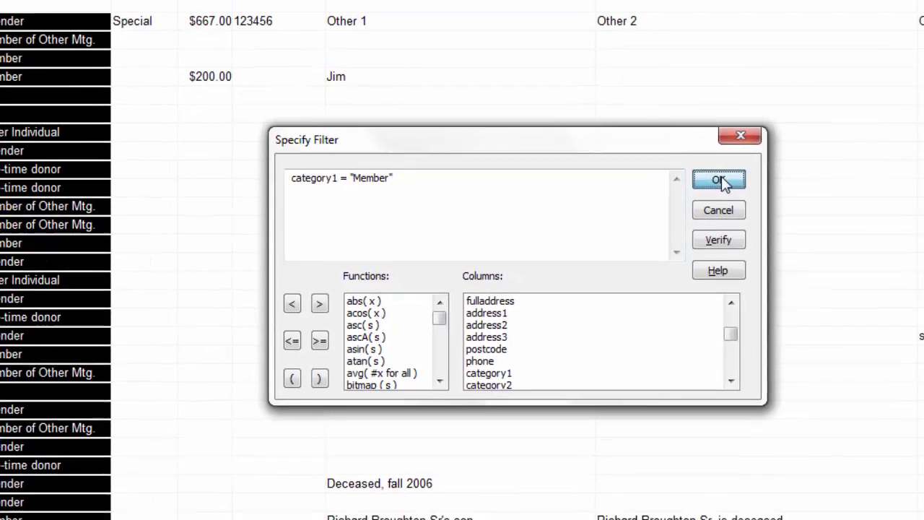
{"action": "left_click", "coordinate": [700, 152]}
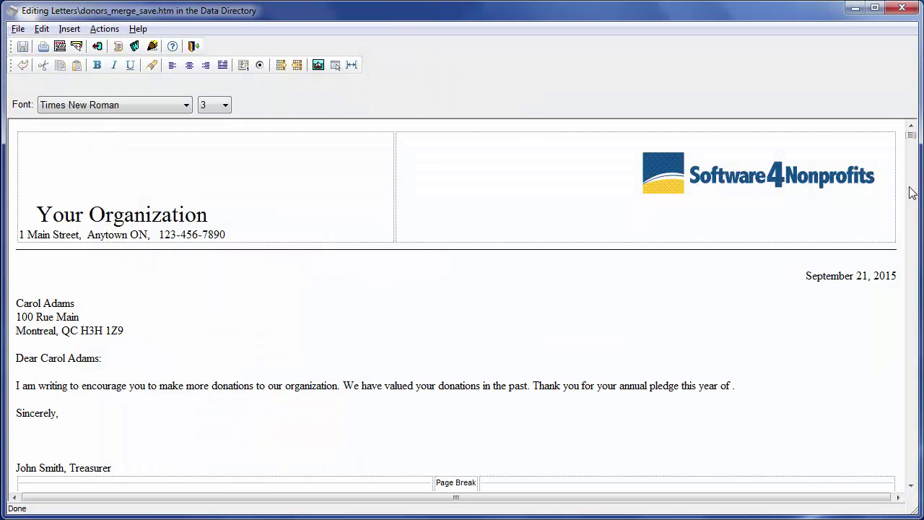
{"action": "left_click", "coordinate": [912, 290]}
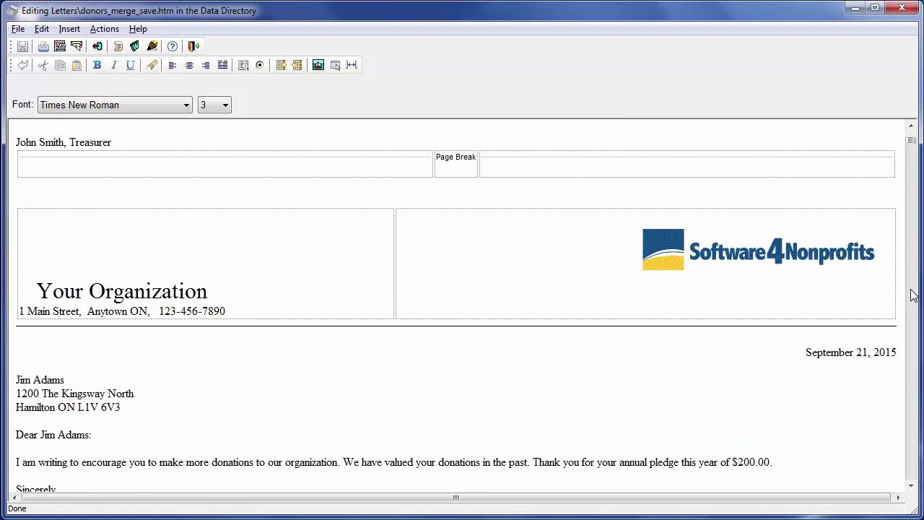
{"action": "left_click", "coordinate": [912, 291]}
{"action": "left_click", "coordinate": [912, 293]}
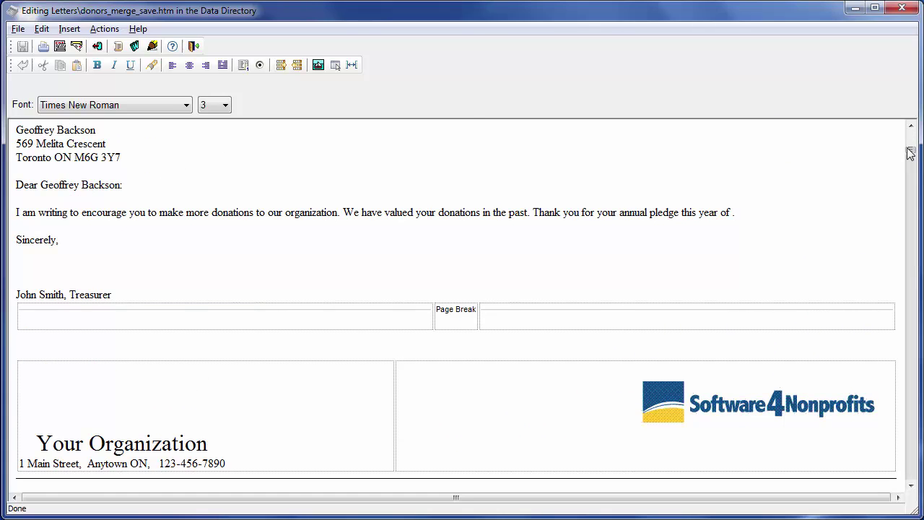
{"action": "left_click_drag", "start_coordinate": [911, 153], "coordinate": [911, 134]}
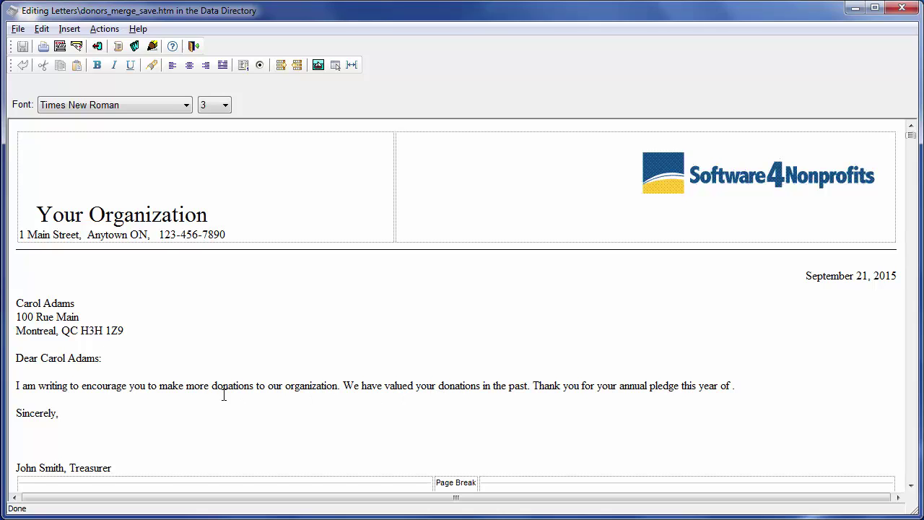
- In the second donor's letter, replace the surname in the salutation with 'my'
{"action": "scroll", "coordinate": [196, 374], "scroll_direction": "down", "scroll_amount": 5}
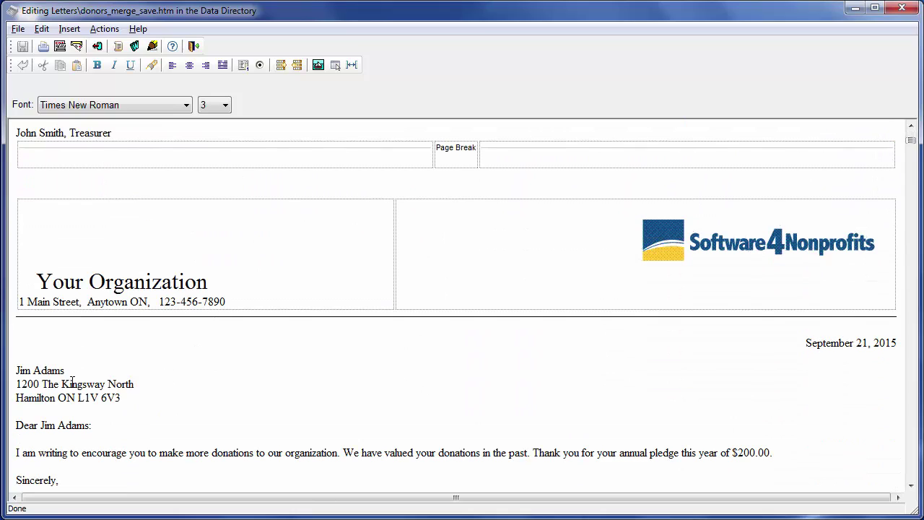
{"action": "scroll", "coordinate": [71, 412], "scroll_direction": "down", "scroll_amount": 1}
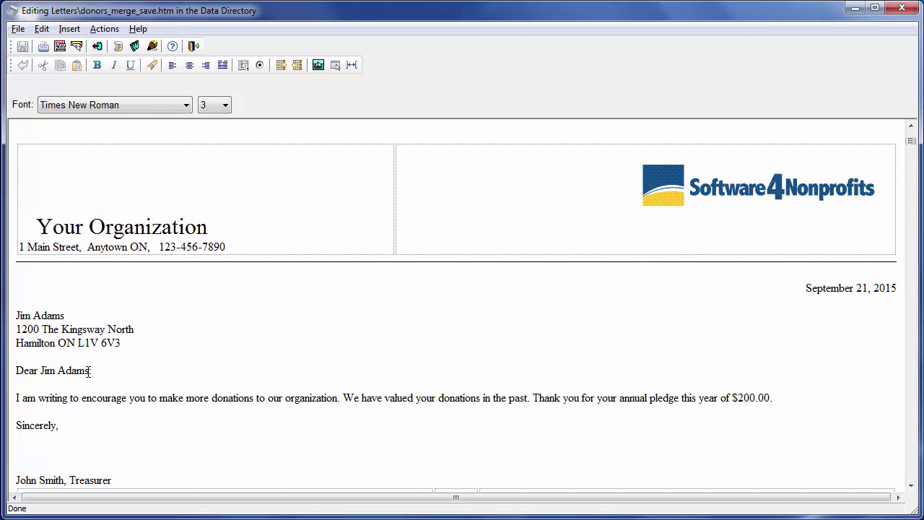
{"action": "left_click_drag", "start_coordinate": [89, 371], "coordinate": [58, 371]}
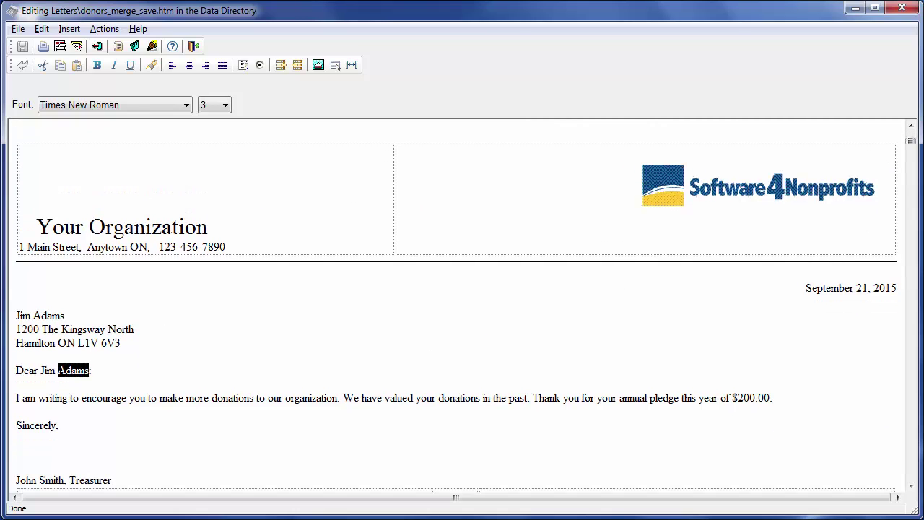
{"action": "key", "text": "Delete"}
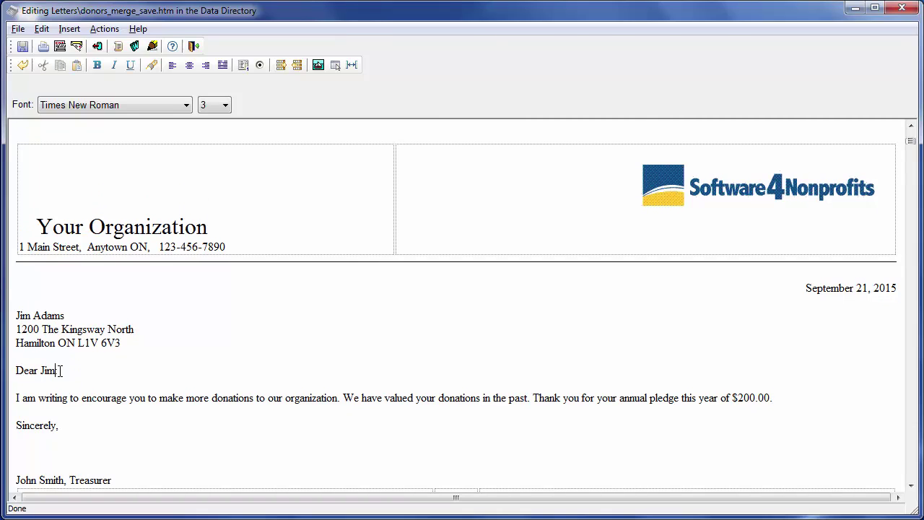
{"action": "type", "text": "my"}
- Add a P.S. thank-you line that addresses the donor by nickname below the signature
{"action": "left_click", "coordinate": [143, 476]}
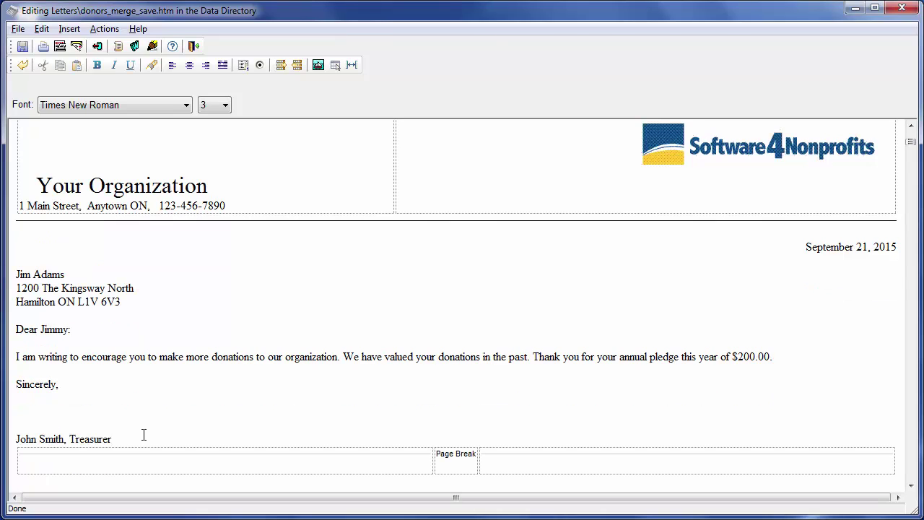
{"action": "key", "text": "Return"}
{"action": "type", "text": "P.S."}
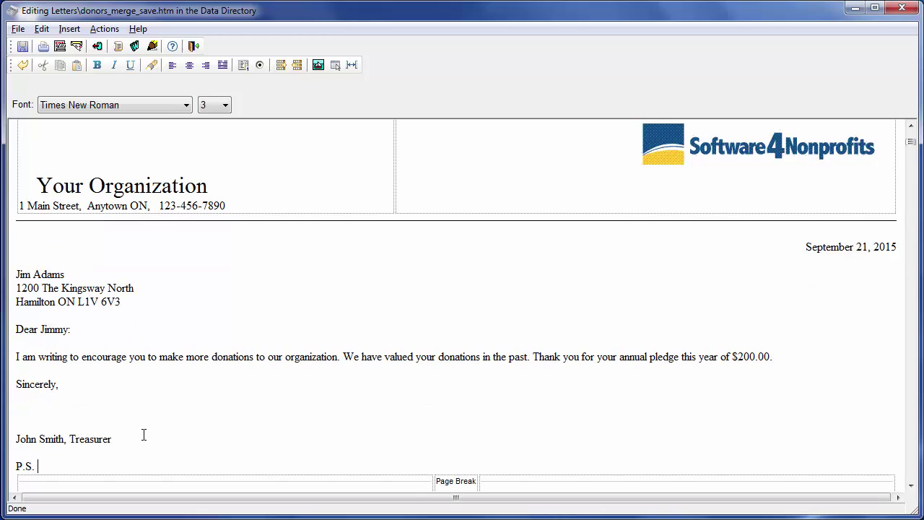
{"action": "type", "text": " Hey Jimm"}
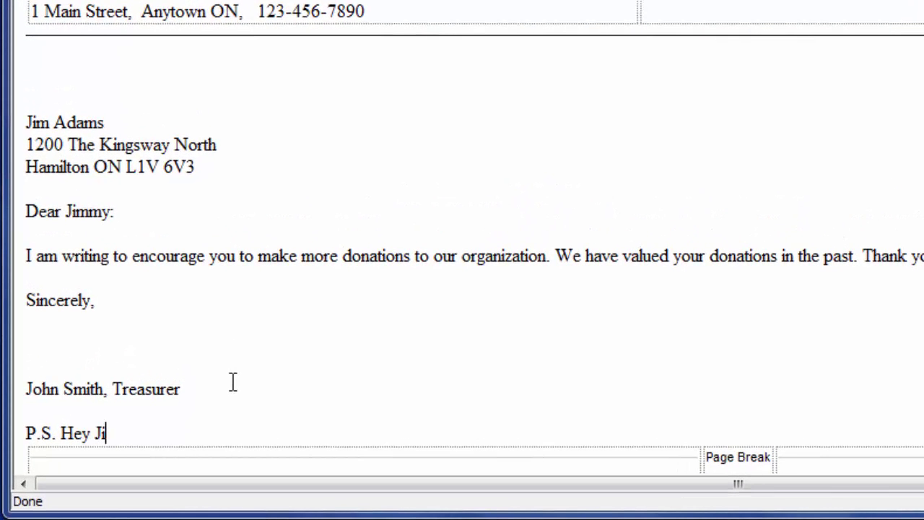
{"action": "type", "text": "y thanks again!"}
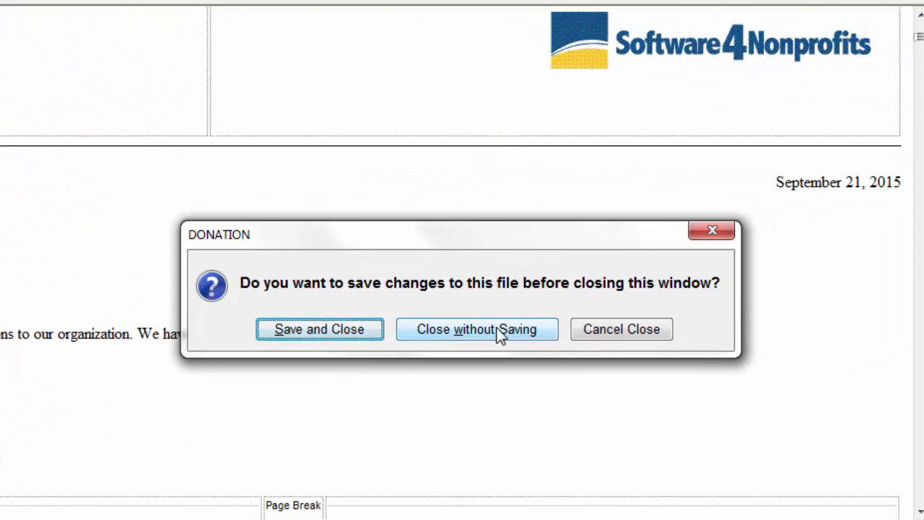
- Discard the edited letters and start an unfiltered Individual Donation information merge
{"action": "left_click", "coordinate": [477, 329]}
{"action": "left_click", "coordinate": [307, 127]}
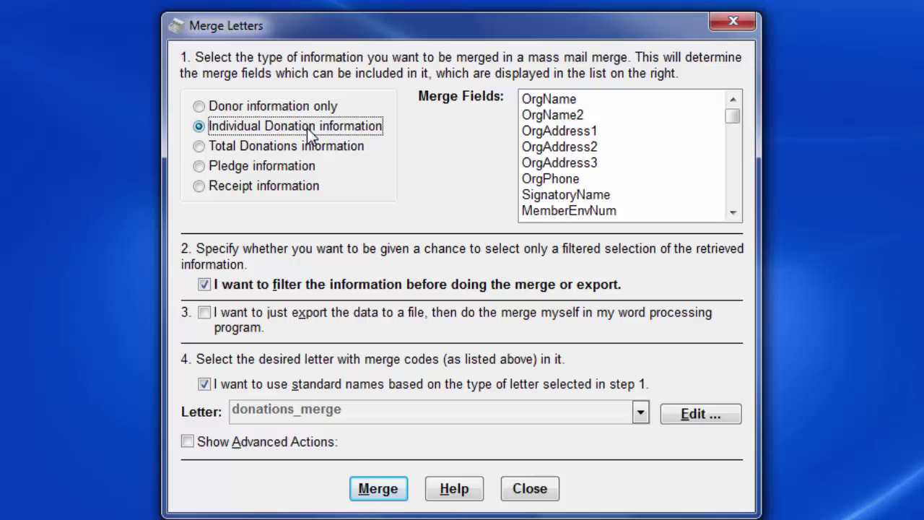
{"action": "left_click", "coordinate": [383, 490]}
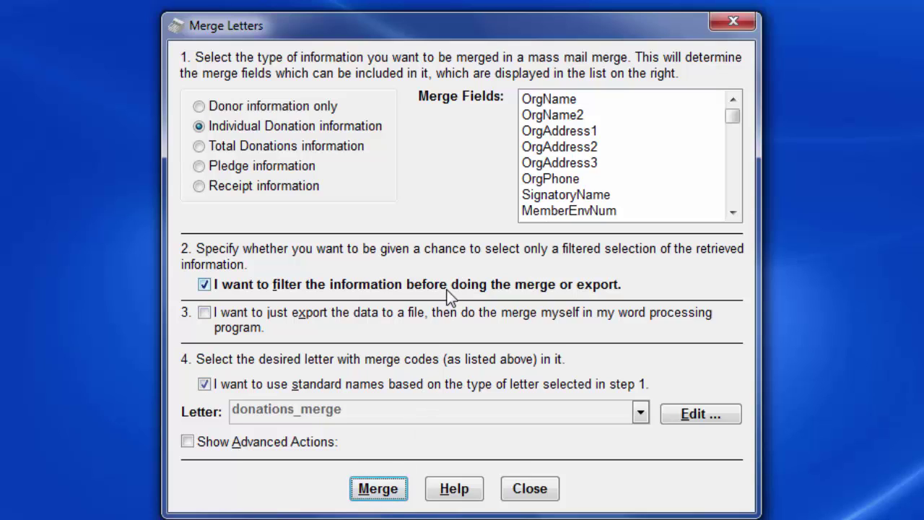
{"action": "left_click", "coordinate": [447, 284]}
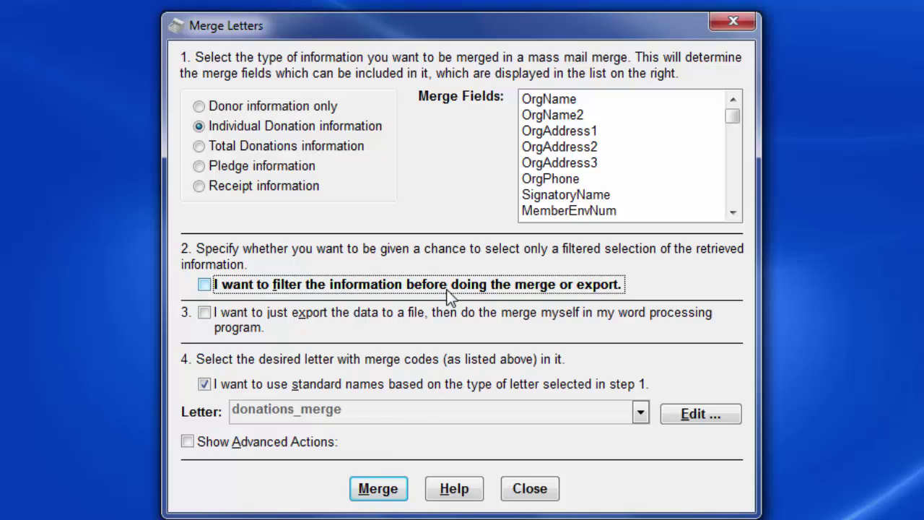
{"action": "left_click", "coordinate": [386, 494]}
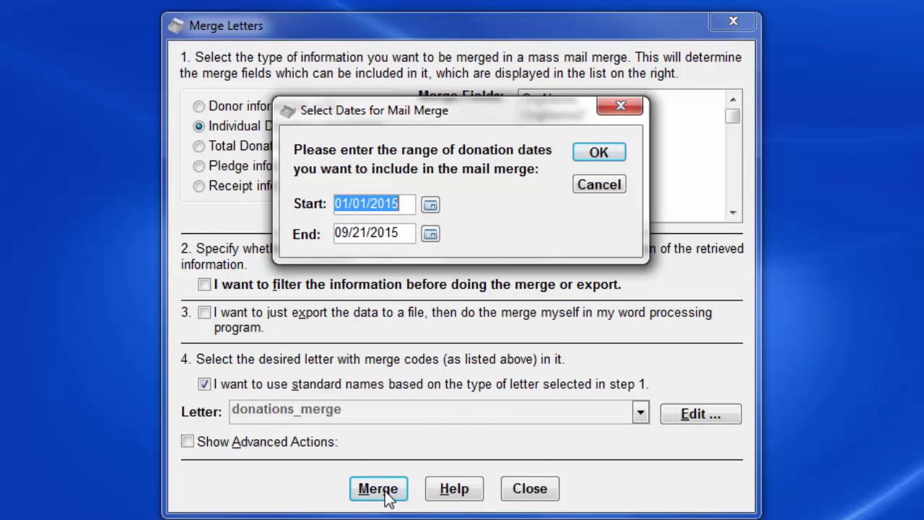
- Enter 08/01/2015 as both the start and end date
{"action": "type", "text": "8/"}
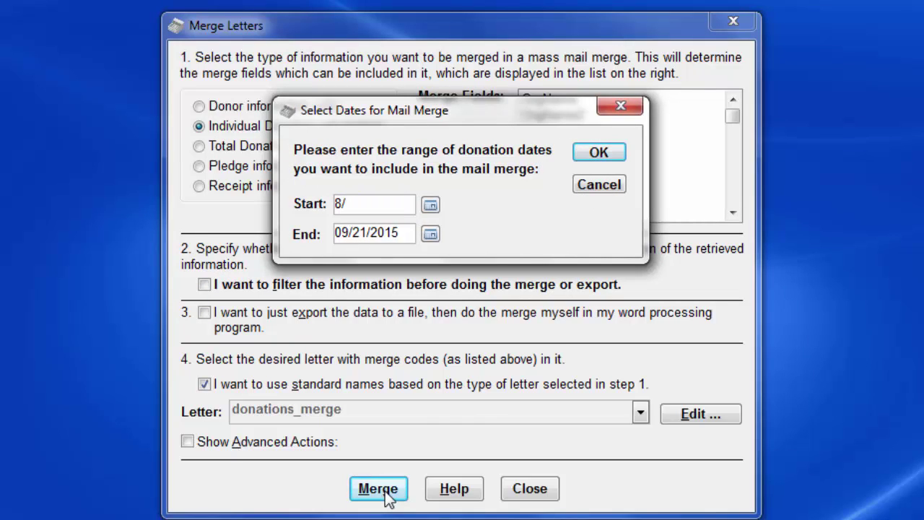
{"action": "type", "text": "1"}
{"action": "key", "text": "Tab"}
{"action": "type", "text": "8/1"}
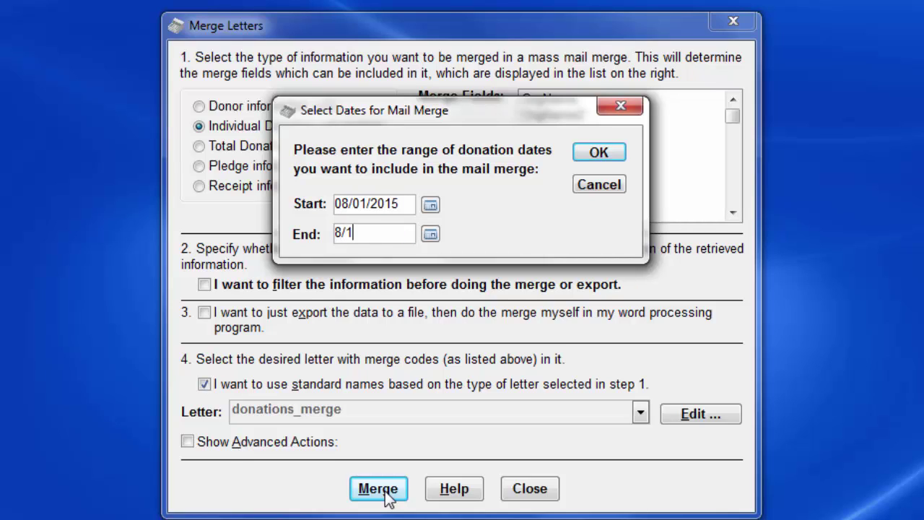
{"action": "key", "text": "Tab"}
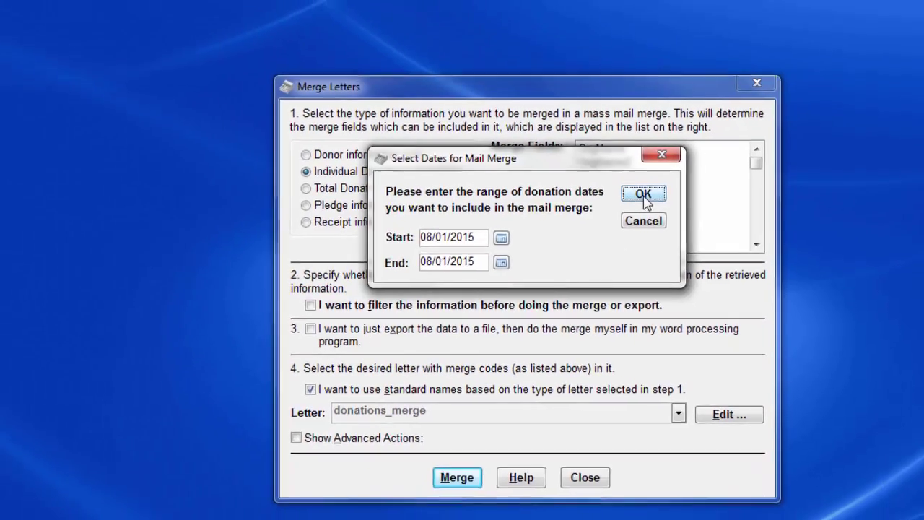
- Merge and review the 08/01/2015 donation letters, then switch to Total Donations information
{"action": "left_click", "coordinate": [599, 154]}
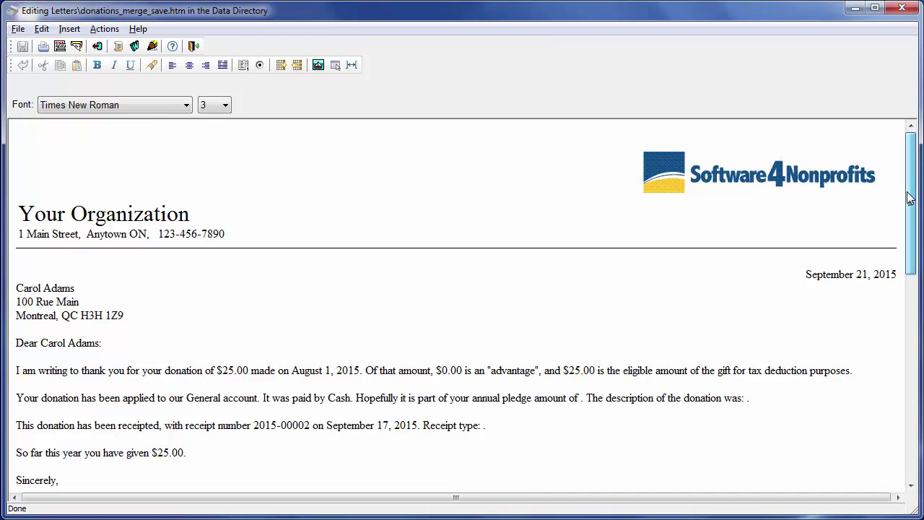
{"action": "mouse_move", "coordinate": [909, 200]}
{"action": "left_mouse_down"}
{"action": "mouse_move", "coordinate": [913, 460]}
{"action": "mouse_move", "coordinate": [910, 72]}
{"action": "left_mouse_up"}
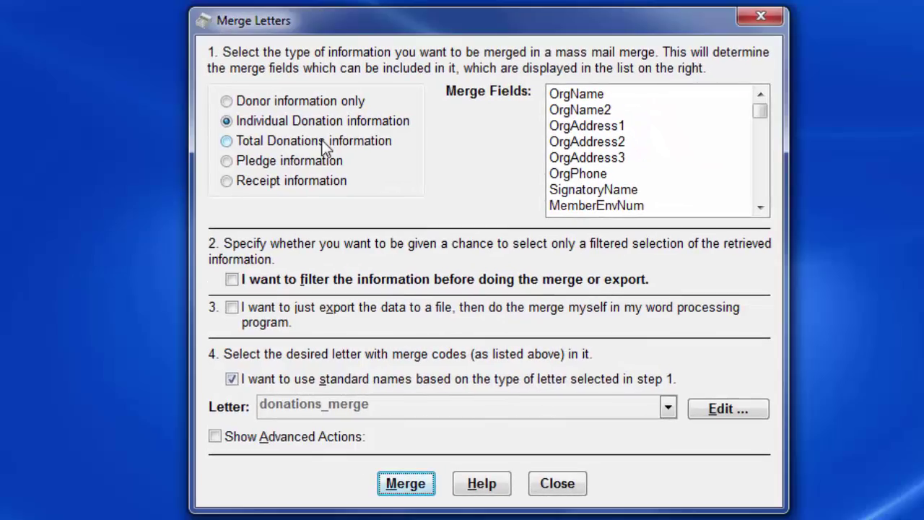
{"action": "left_click", "coordinate": [323, 142]}
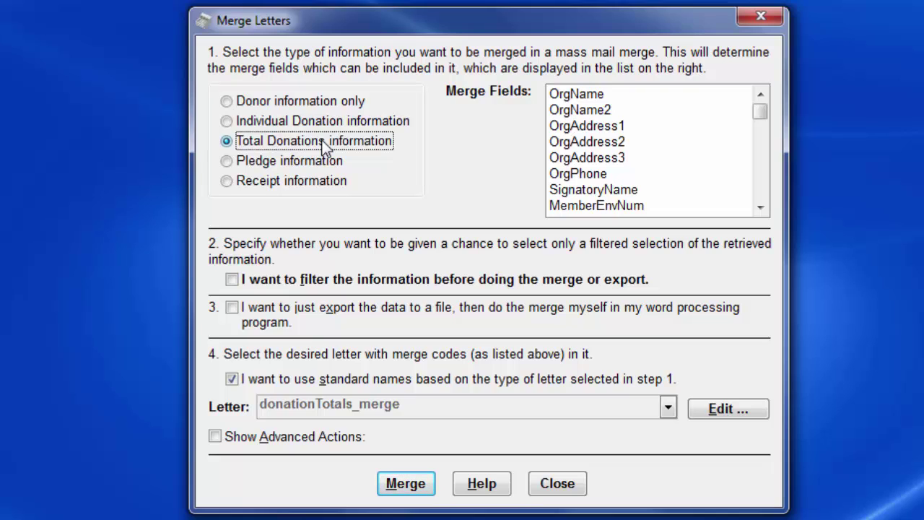
- Select Receipt information with receipts_merge_usa and merge receipts 2015-1 to 2015-2
{"action": "left_click", "coordinate": [281, 181]}
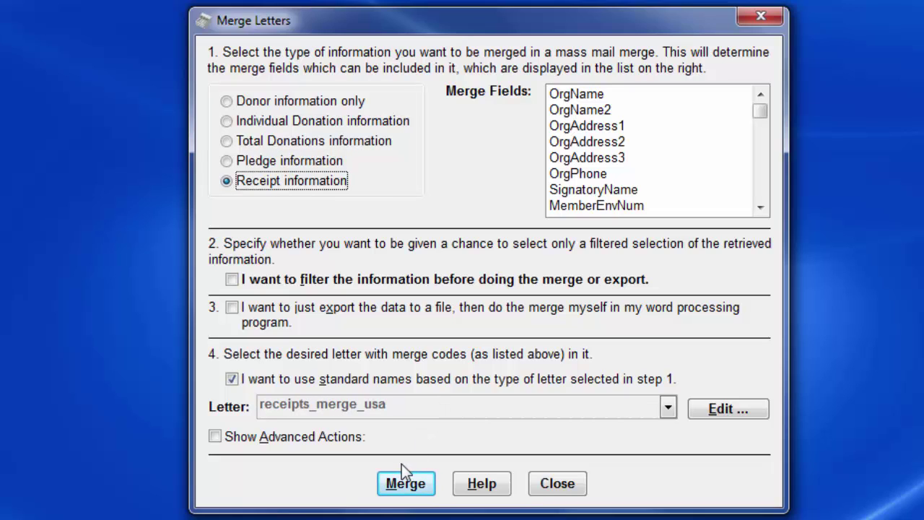
{"action": "left_click", "coordinate": [411, 493]}
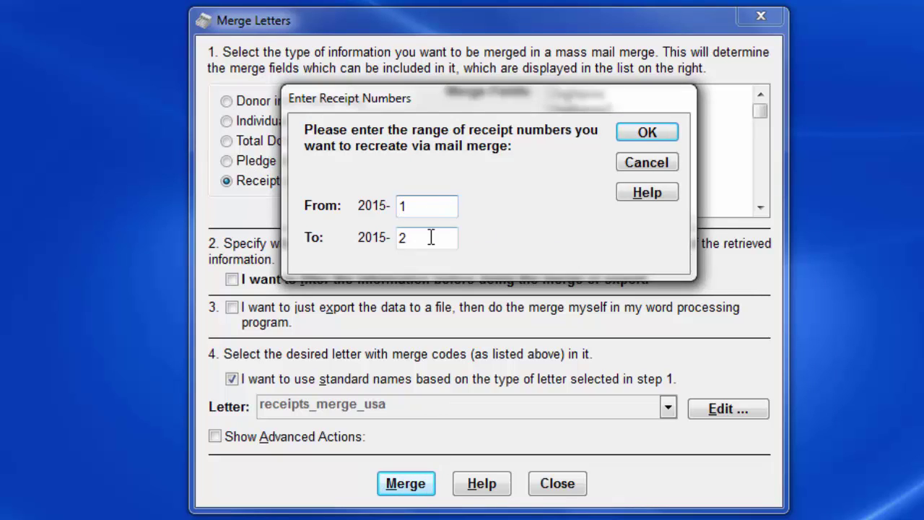
- Recreate receipts 2015-1 through 2015-2 and scroll through the merged U.S.A. receipt
{"action": "left_click", "coordinate": [647, 133]}
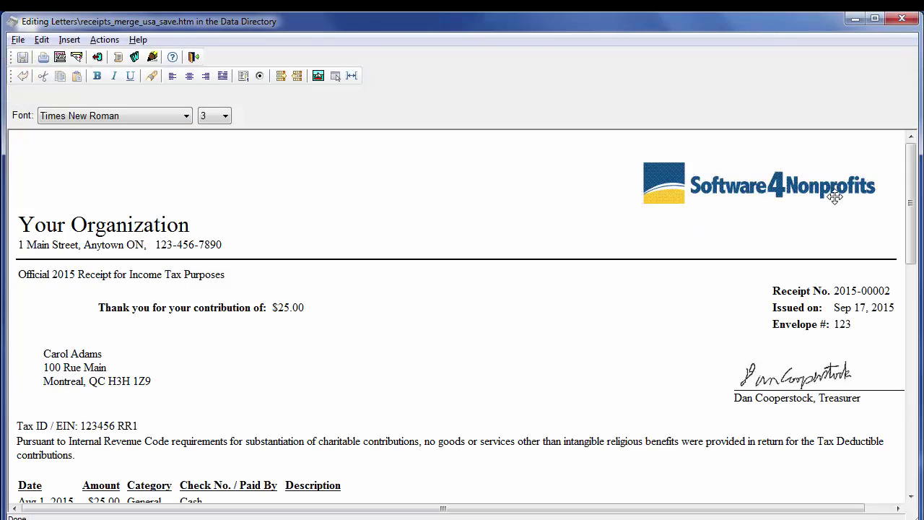
{"action": "mouse_move", "coordinate": [910, 197]}
{"action": "left_mouse_down"}
{"action": "mouse_move", "coordinate": [914, 374]}
{"action": "mouse_move", "coordinate": [911, 190]}
{"action": "left_mouse_up"}
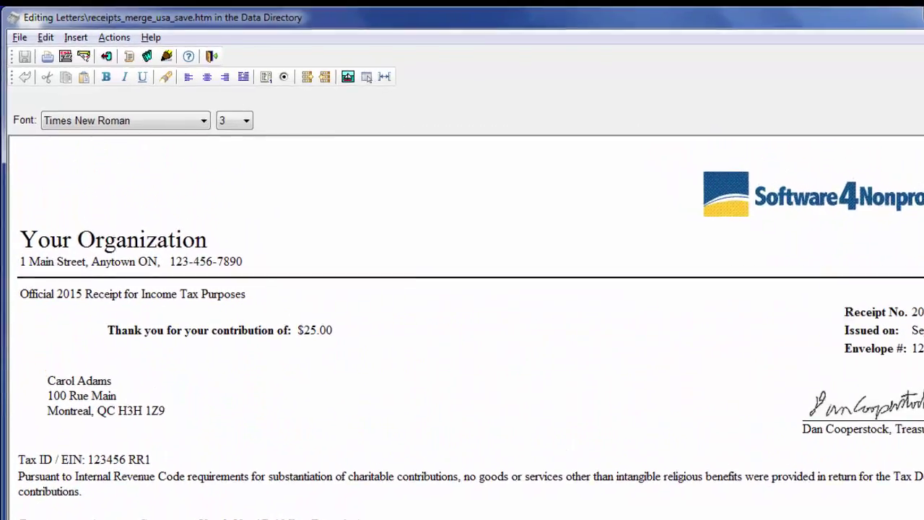